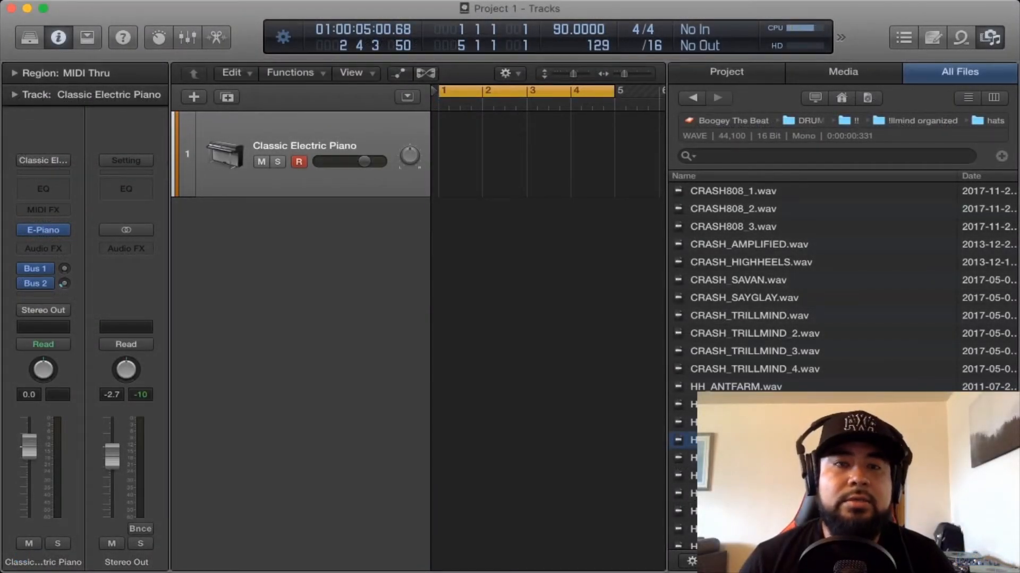
Step: Hide the file browser, and toggle the Inspector off and on to view the track's channel strips
key("f")
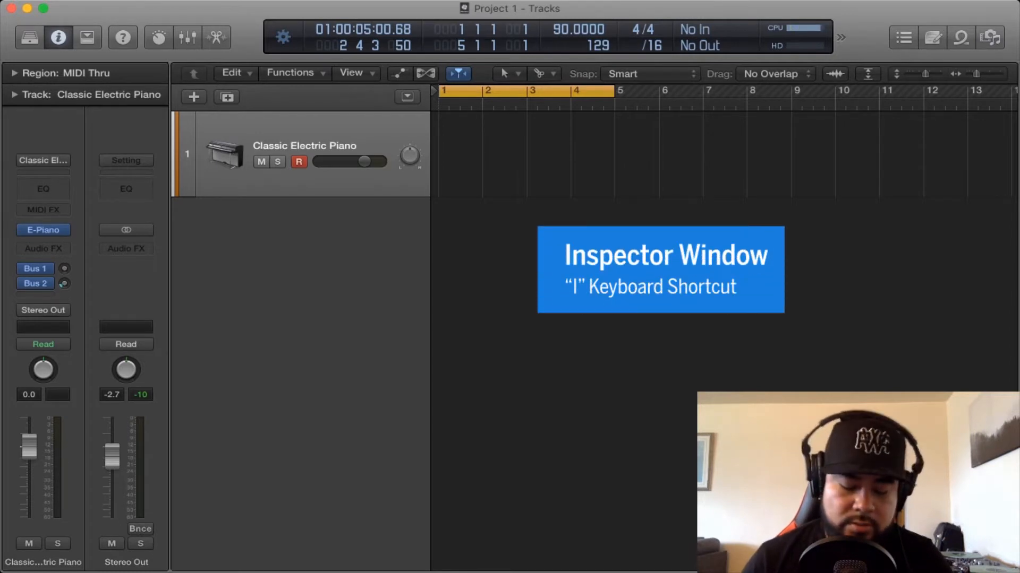
key("i")
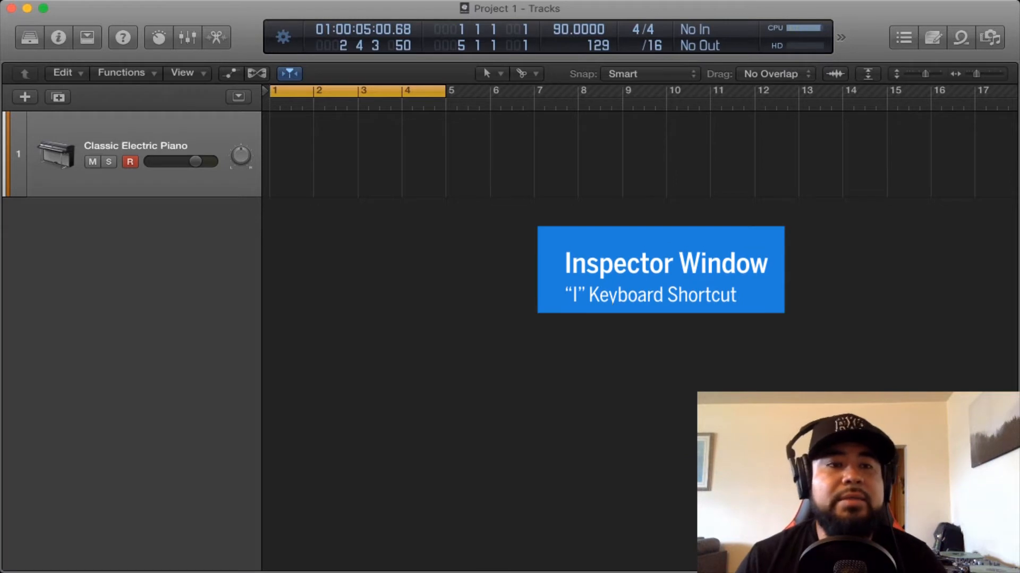
key("i")
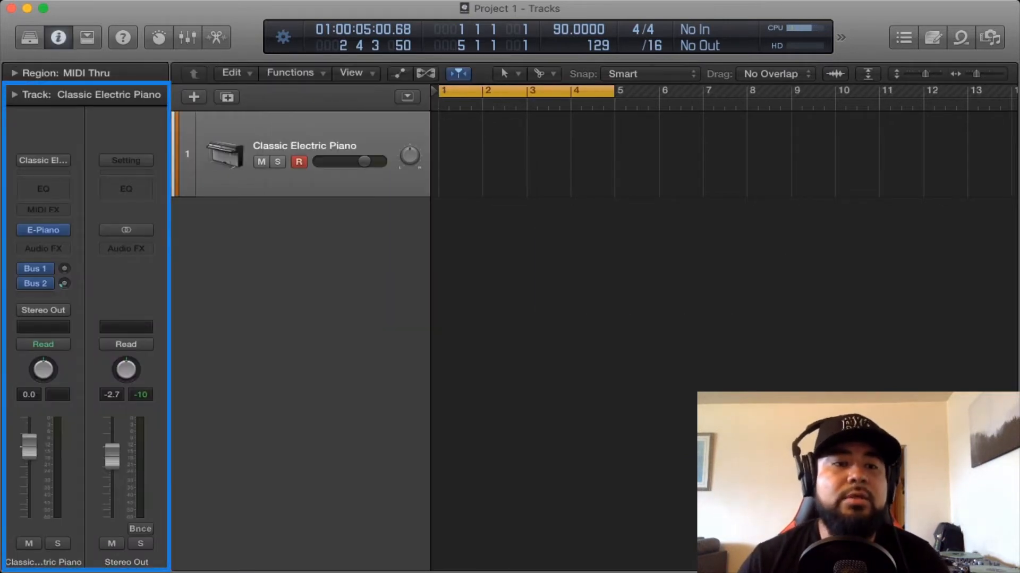
key("i")
key("i")
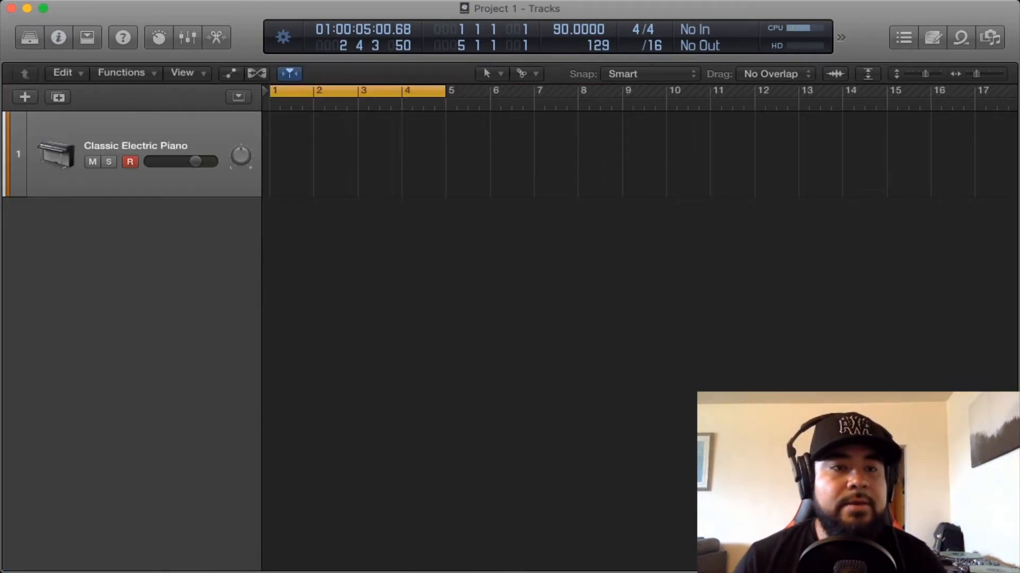
key("i")
key("i")
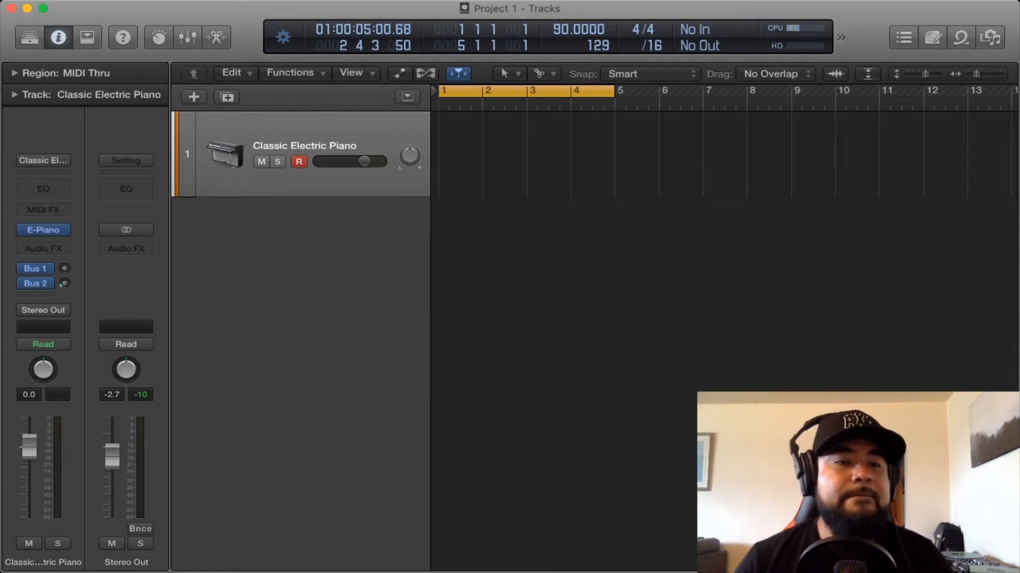
Step: Lower the Classic Electric Piano track's volume fader slightly and hide the Inspector
mouse_move(29, 447)
left_mouse_down()
mouse_move(29, 482)
mouse_move(30, 449)
left_mouse_up()
key("i")
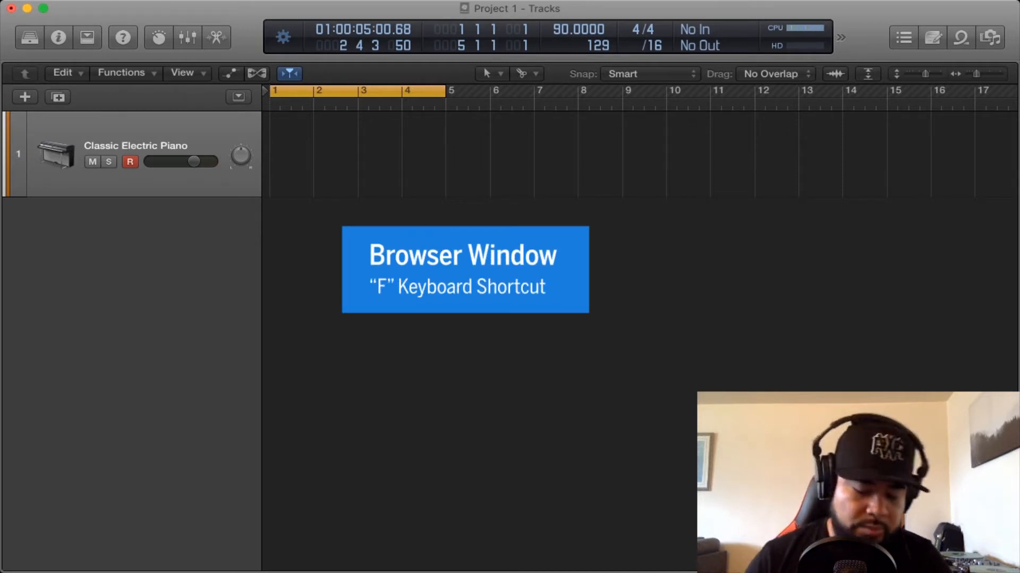
Step: Toggle the file browser and leave it showing beside the tracks area
key("f")
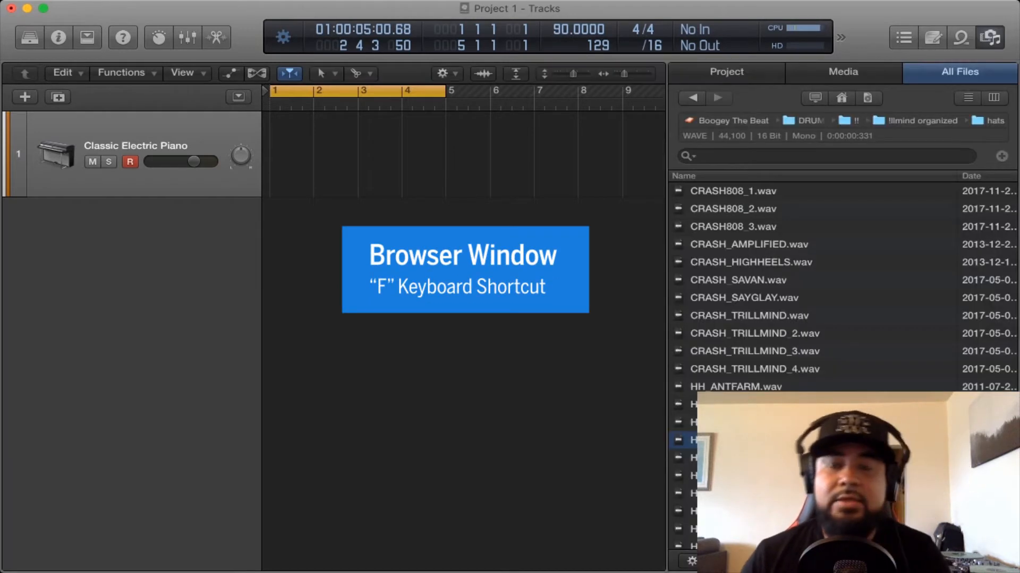
key("f")
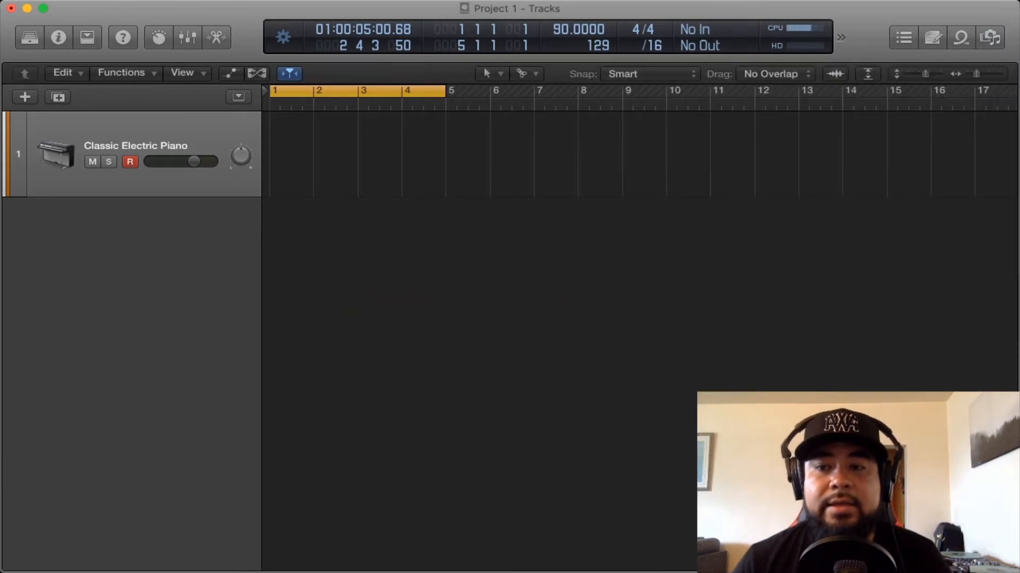
key("f")
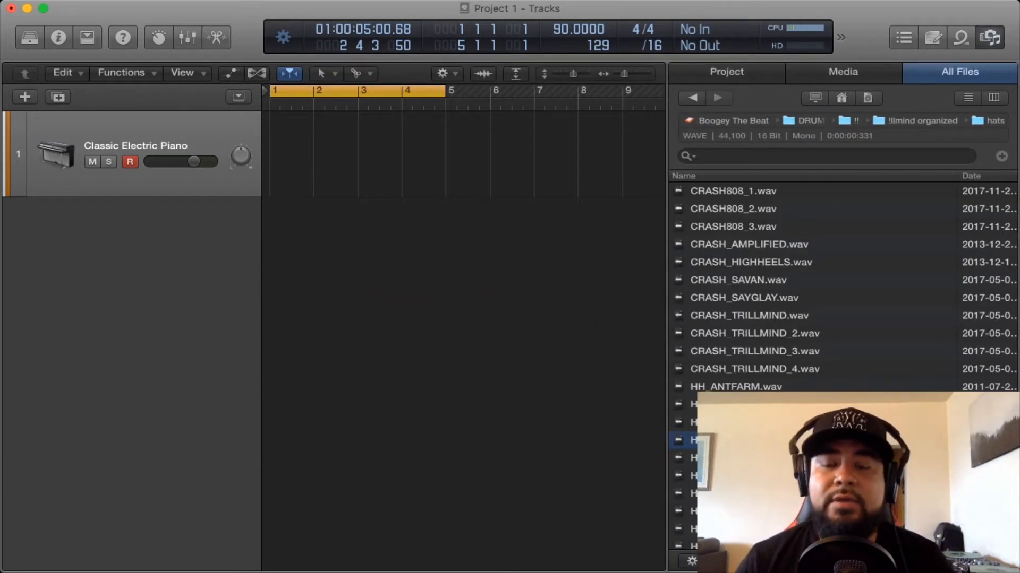
Step: List the computer's volumes in the file browser and open the Boogey The Beat drive
left_click(815, 98)
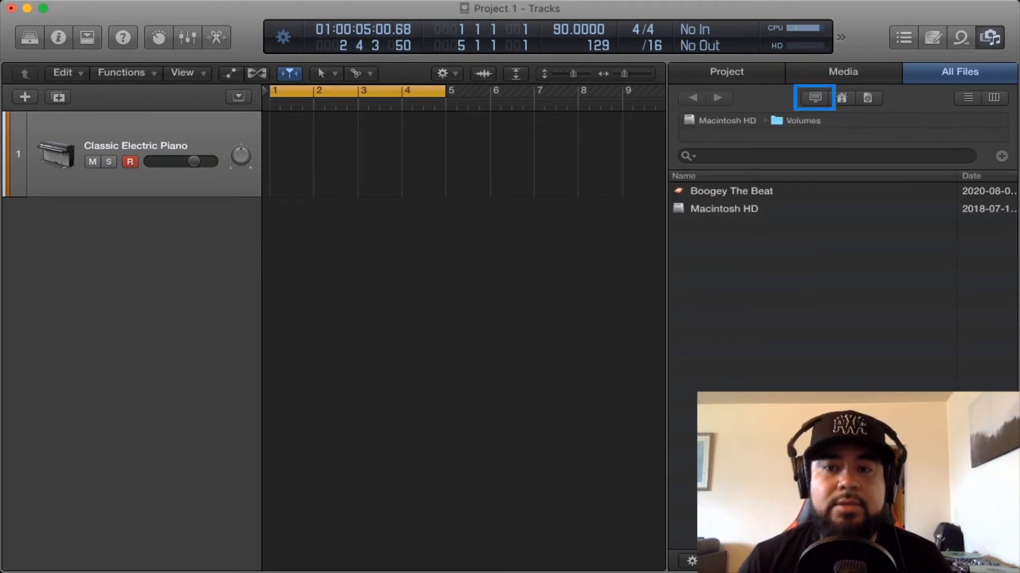
left_click(732, 191)
left_click(724, 208)
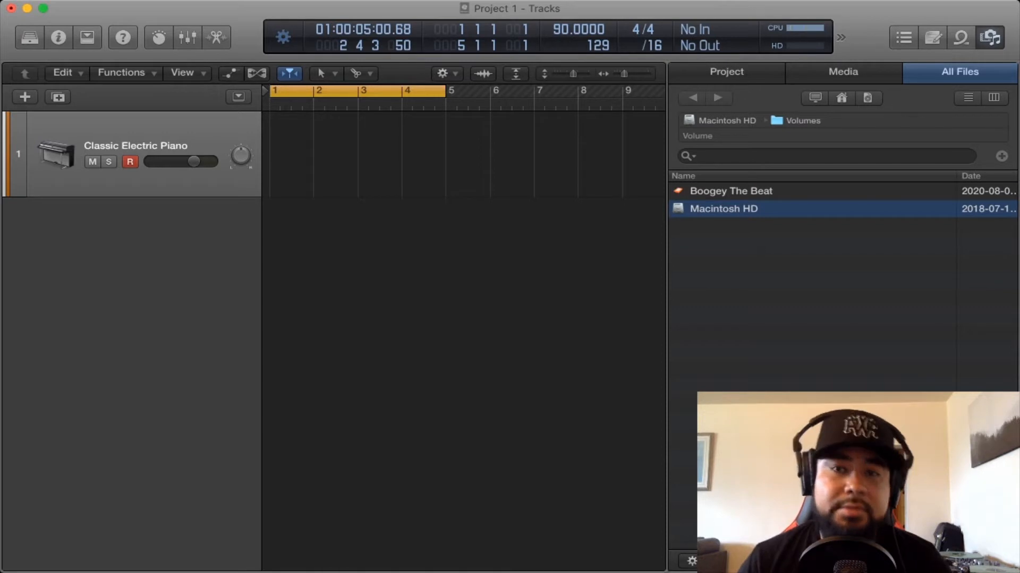
double_click(731, 191)
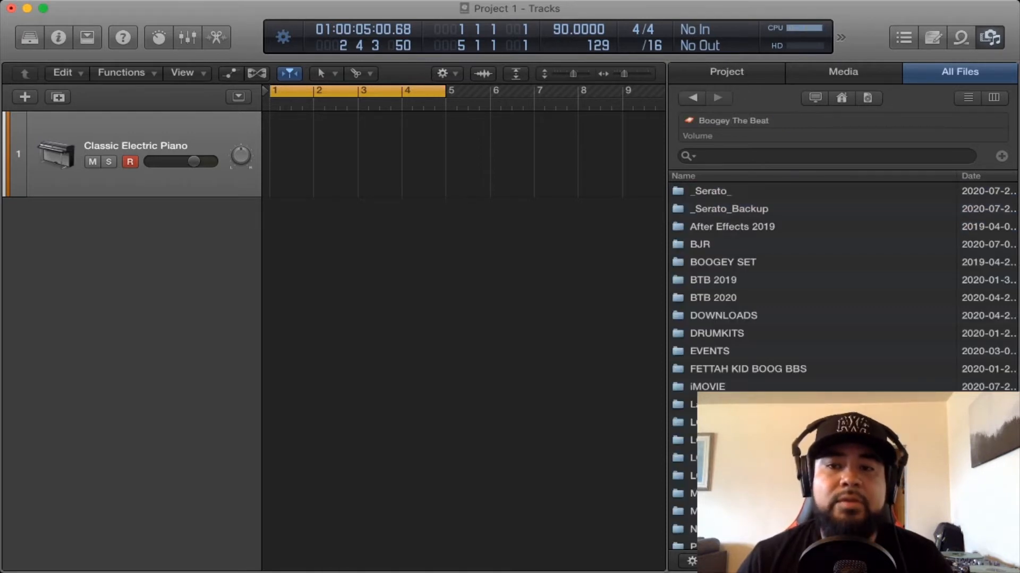
Step: Open the DRUMKITS folder, its "!!" subfolder, and the "!llmind organized" folder inside it
scroll(813, 286, "down", 1)
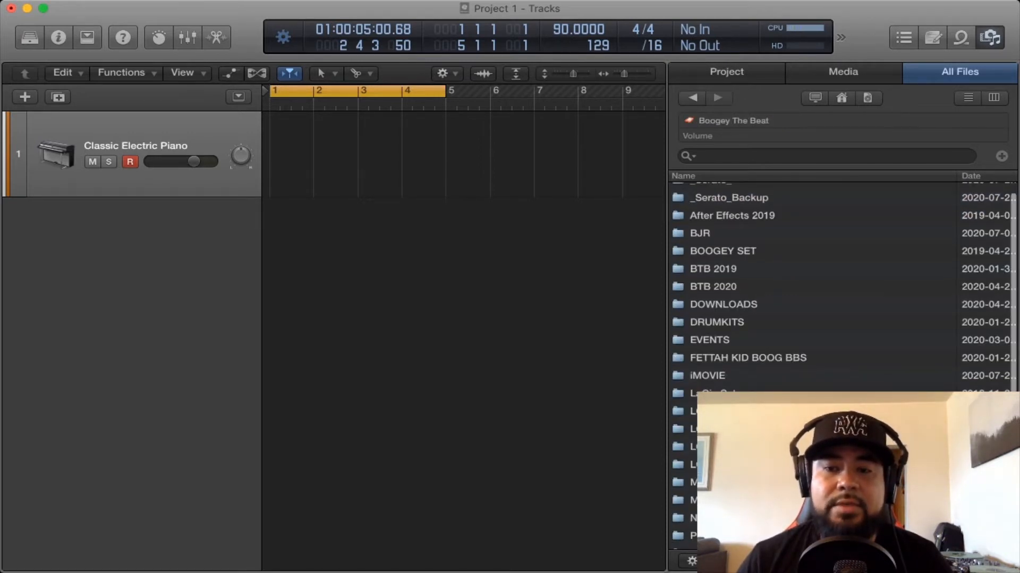
double_click(717, 322)
scroll(812, 322, "up", 1)
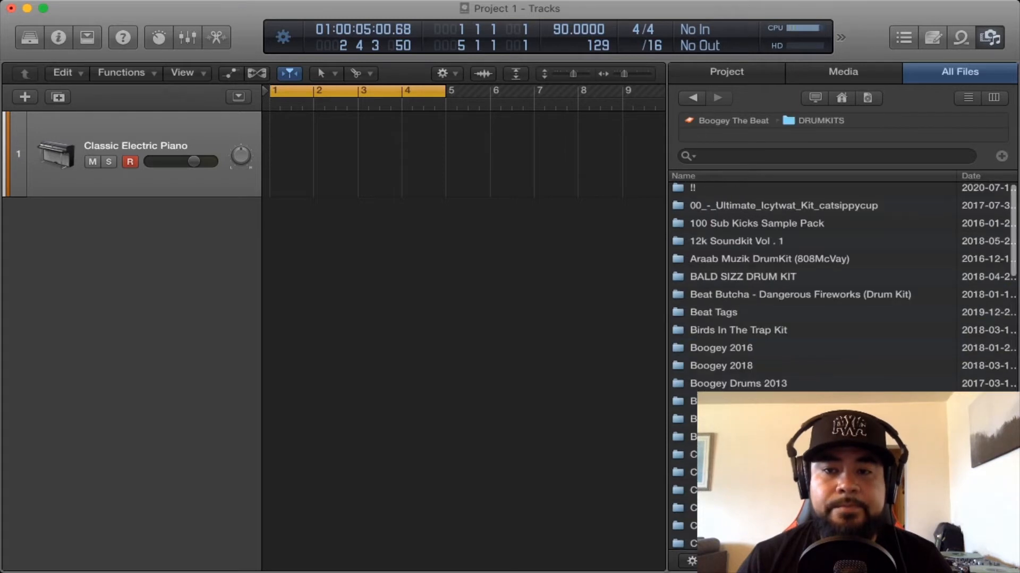
double_click(693, 192)
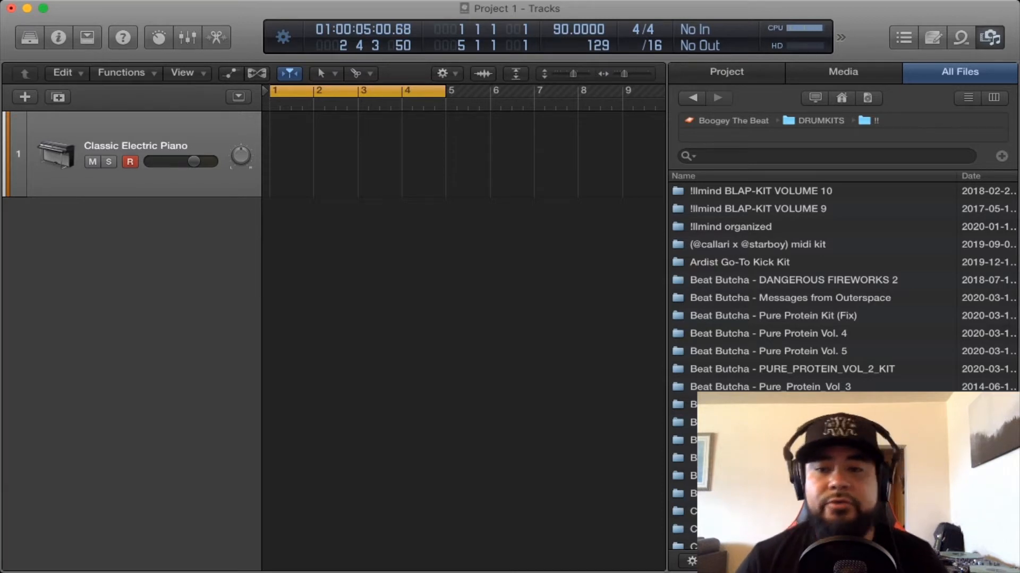
double_click(730, 226)
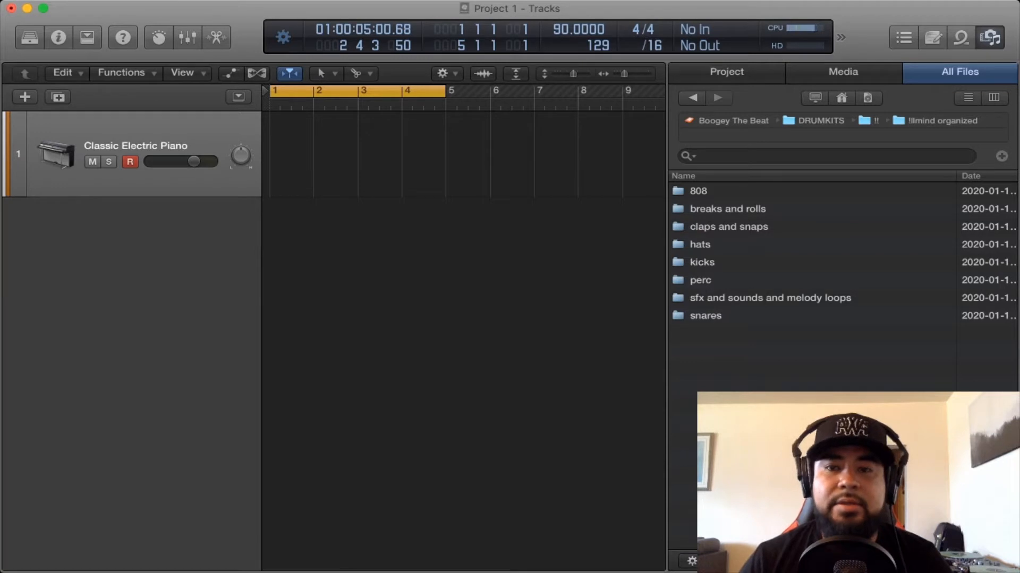
Step: Return the playhead to the beginning of the project
key("super+Tab")
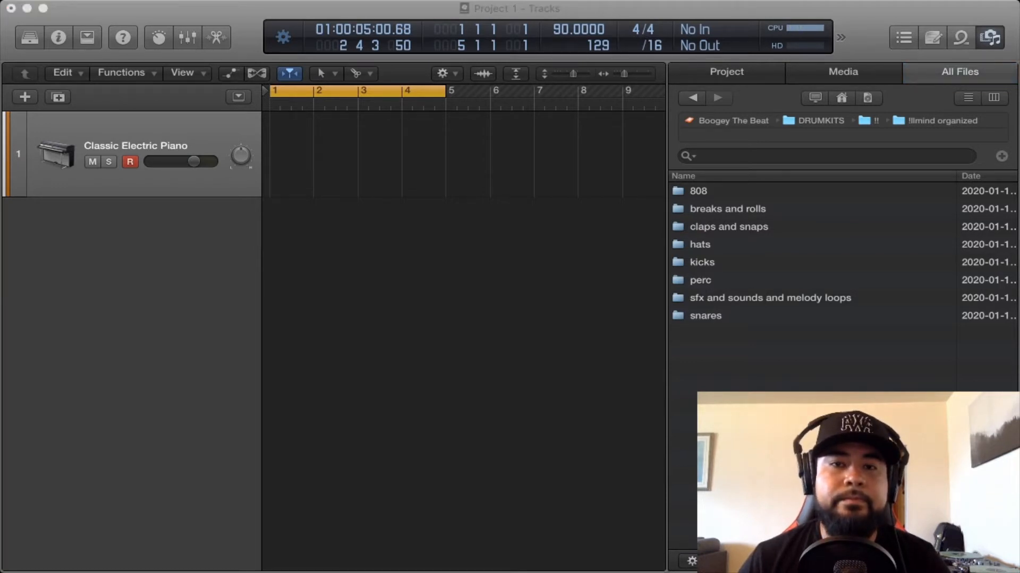
key("super+Tab")
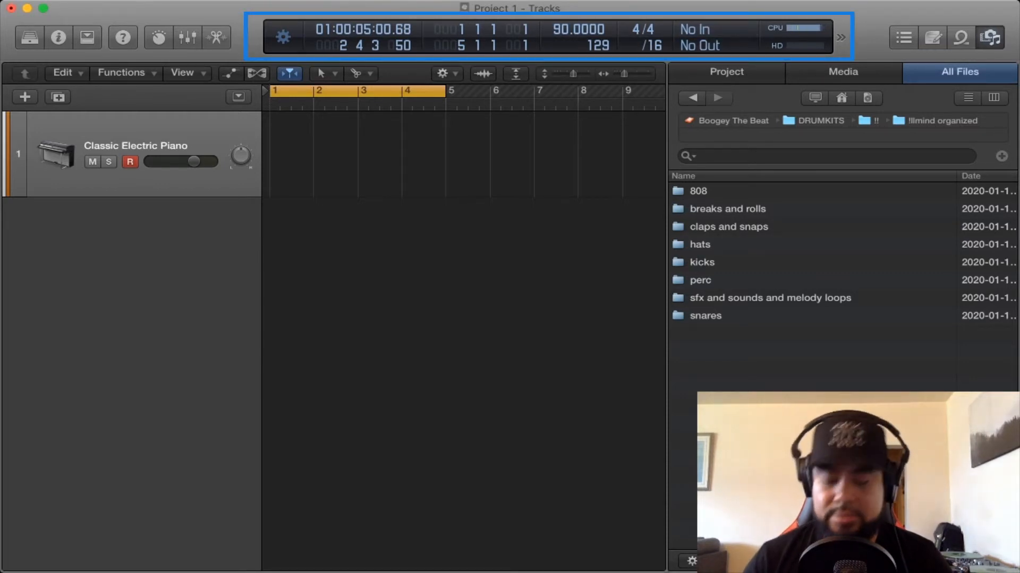
key("Return")
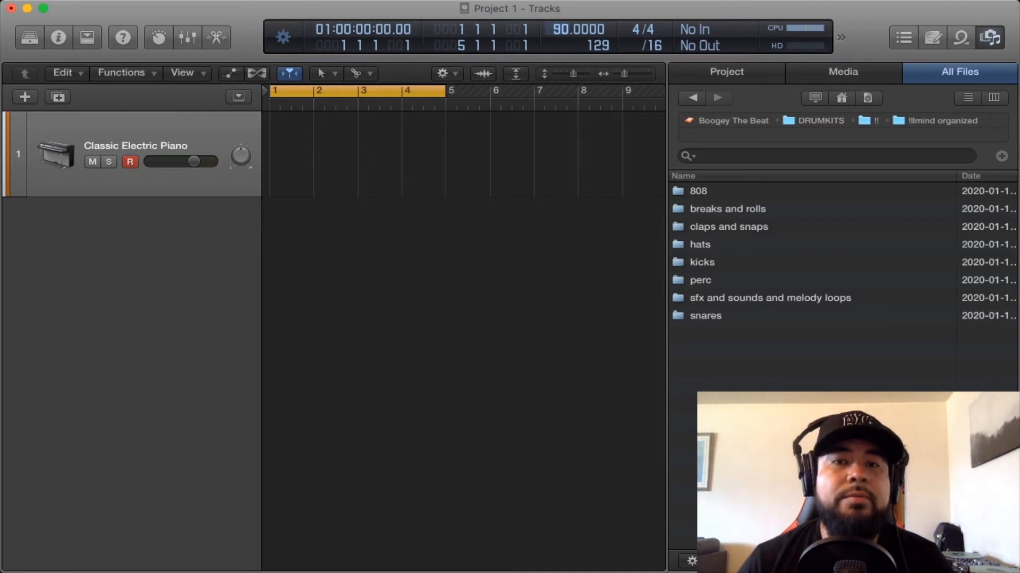
Step: Set the project tempo to 120 BPM
double_click(561, 30)
type("12")
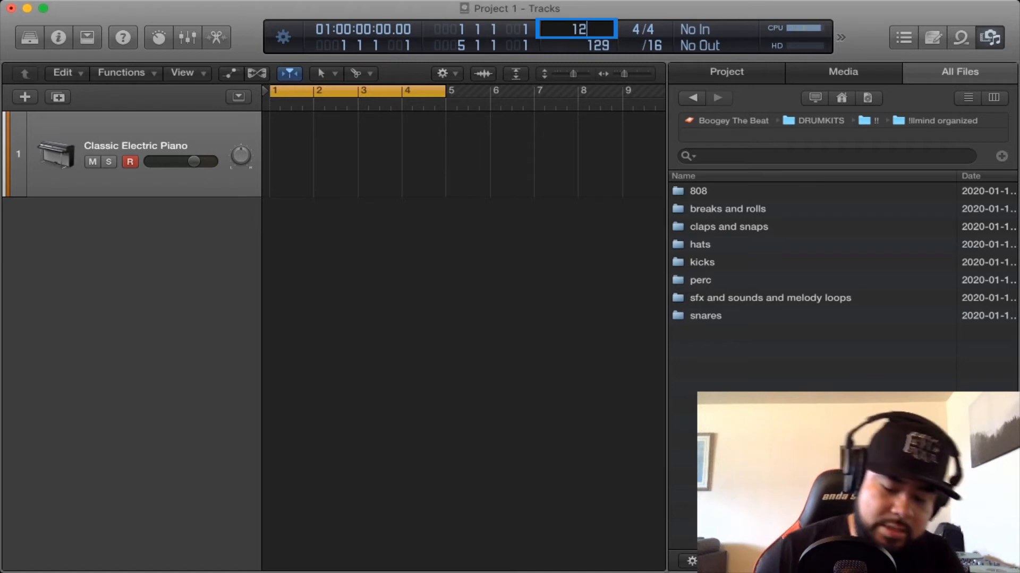
type("0")
key("Return")
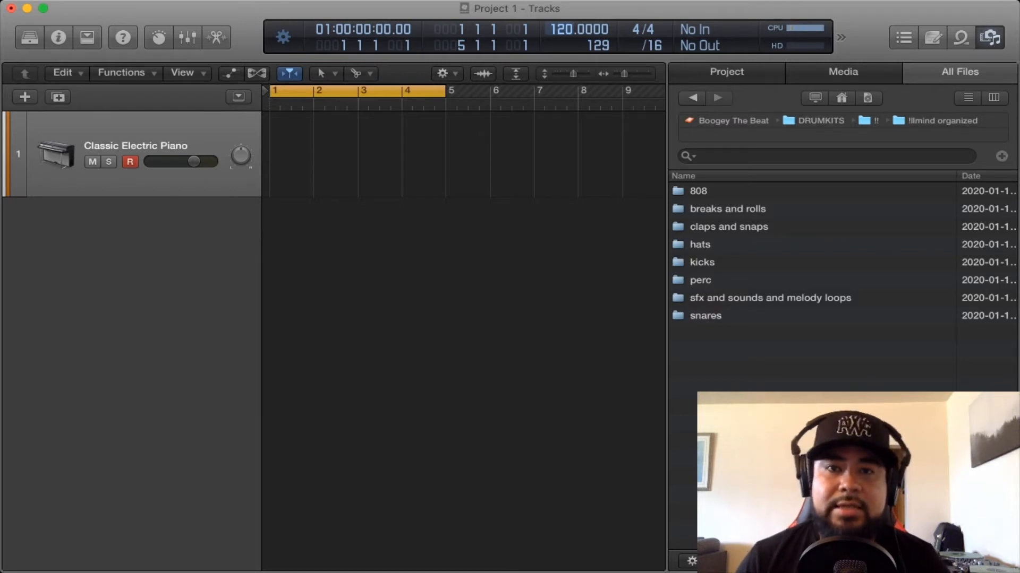
Step: Set the project tempo to 90 BPM
double_click(562, 29)
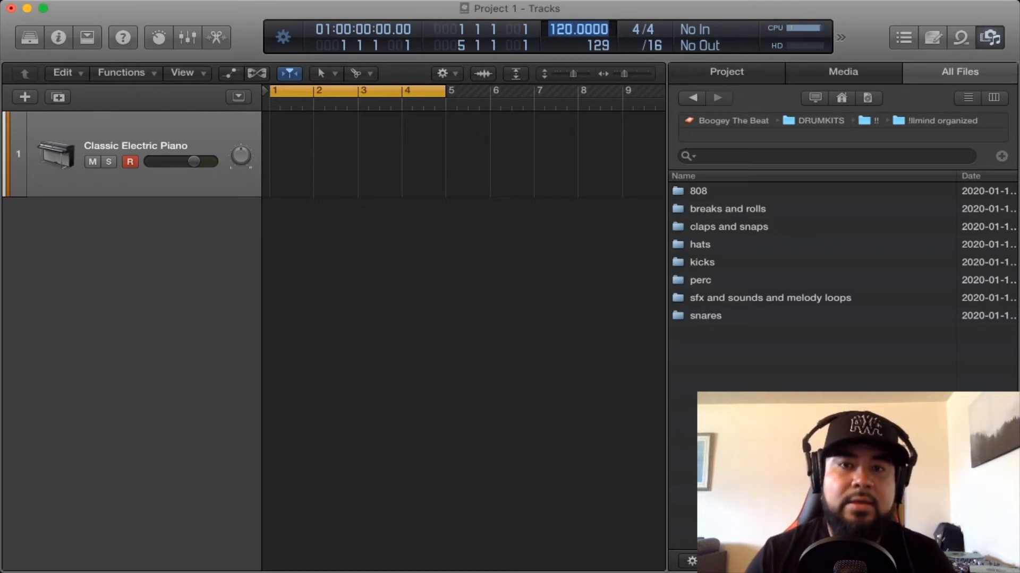
type("90")
key("Return")
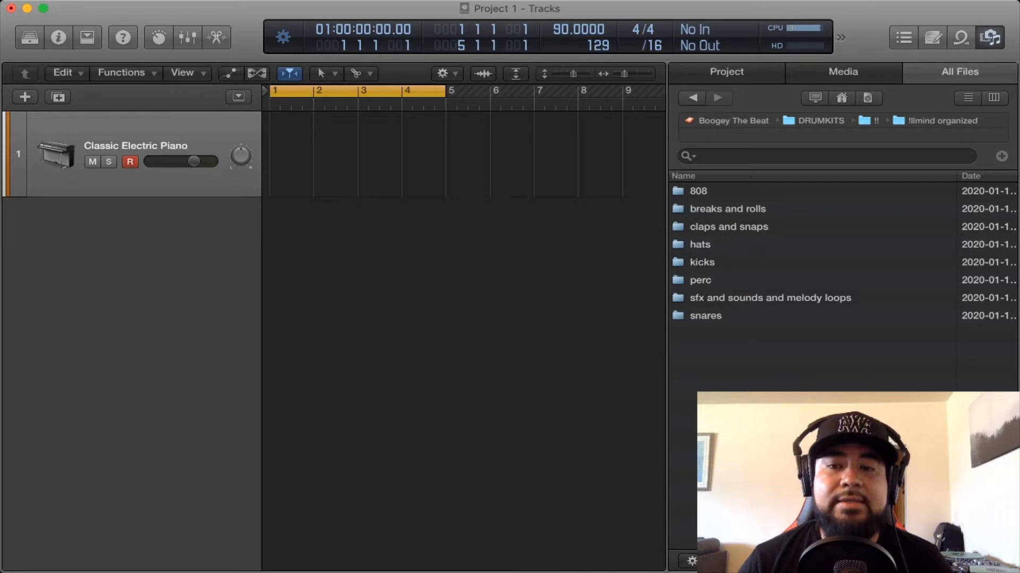
Step: Open the hats folder and select the HH_ANTFARM.wav sample to hear it
double_click(700, 245)
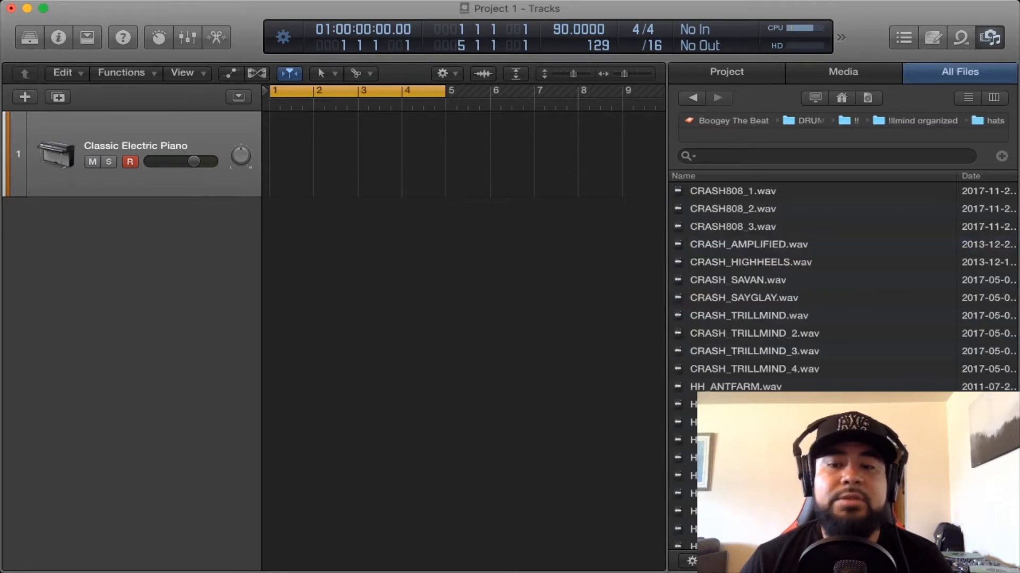
scroll(845, 286, "down", 5)
left_click(735, 293)
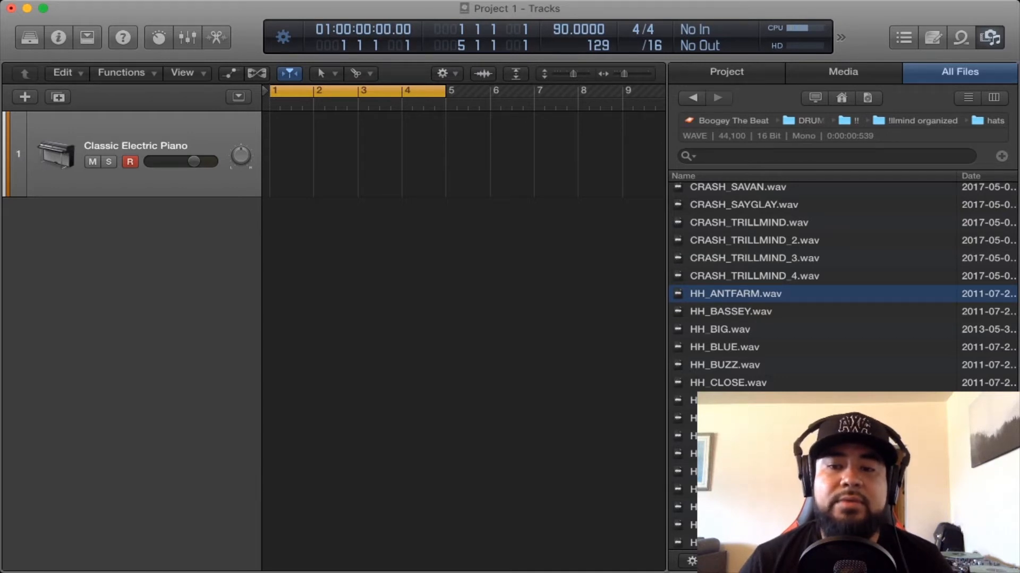
Step: Audition the hi-hat samples following HH_ANTFARM.wav one by one, going back and forth to compare them, and return to the top of the list
key("Down")
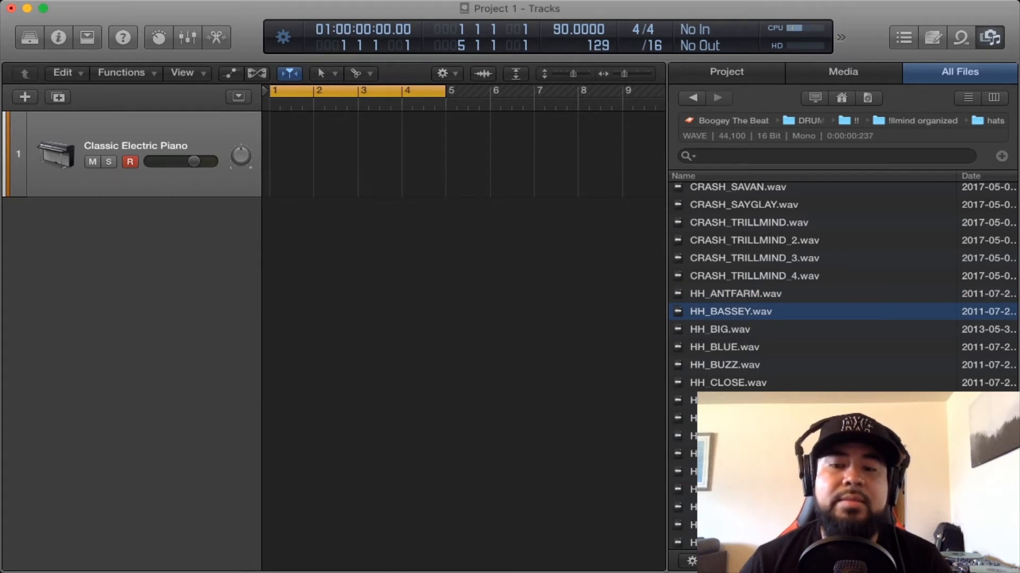
key("Down")
key("Down")
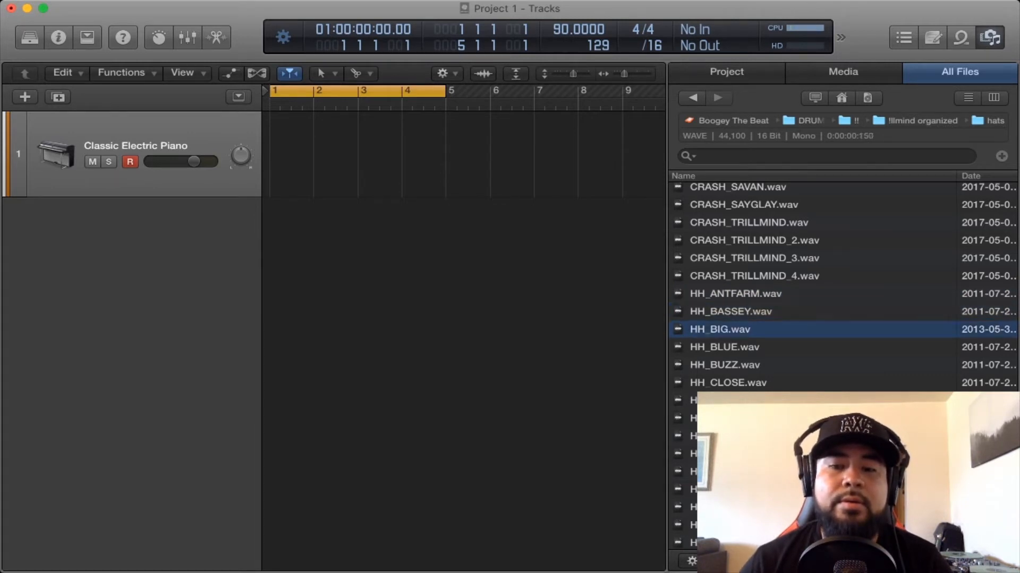
key("Down")
key("Down")
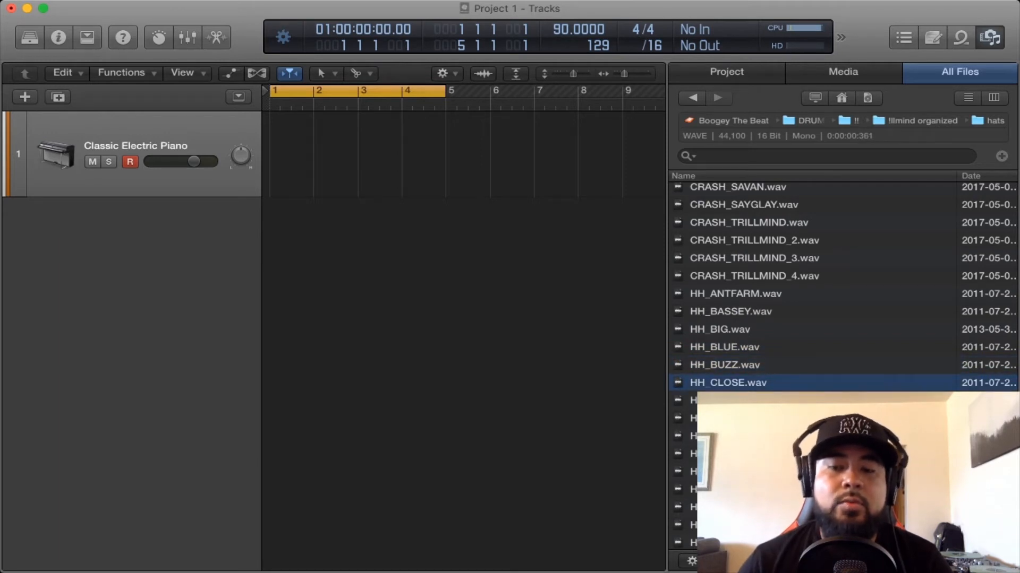
key("Down")
key("Down")
key("Down")
key("Down")
key("Up")
key("Up")
key("Up")
key("Up")
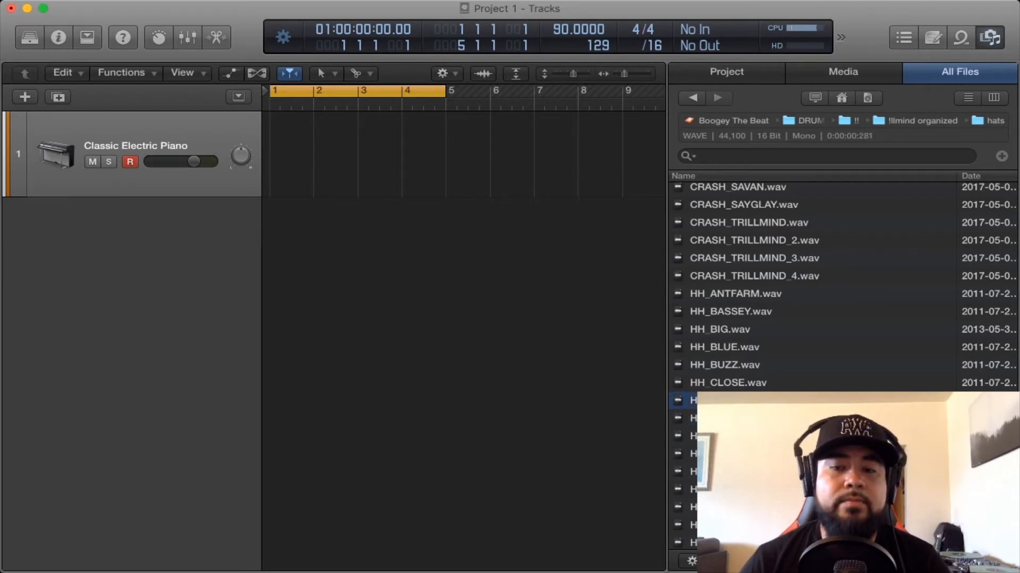
key("Up")
key("Up")
key("Up")
key("Up")
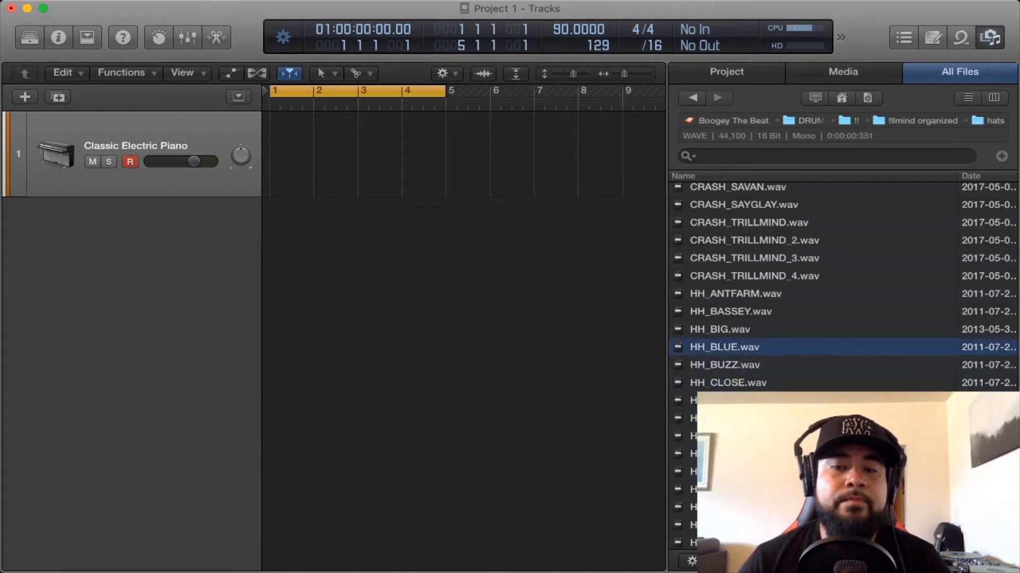
key("Down")
key("Down")
key("Down")
key("Down")
key("Down")
key("Down")
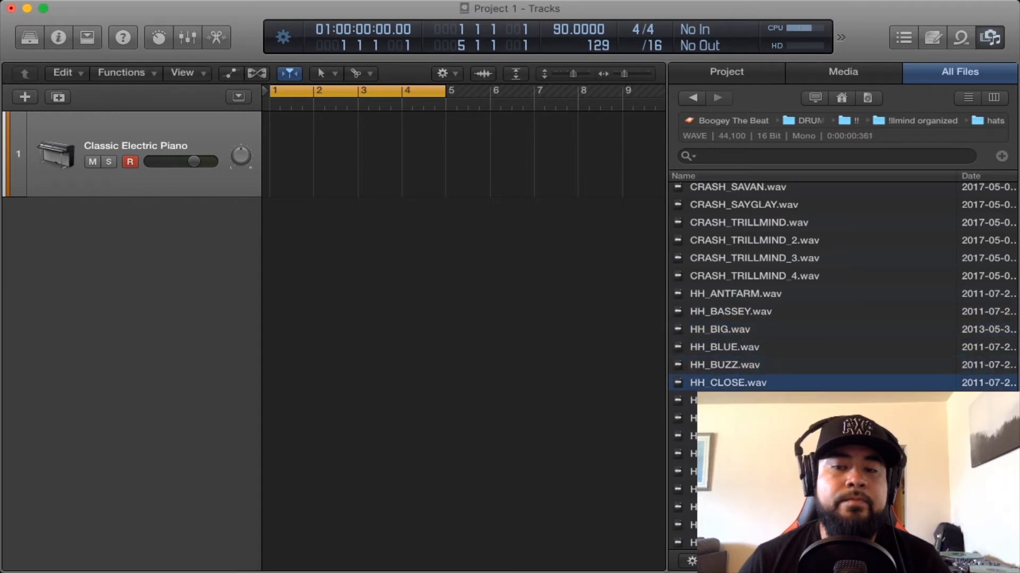
key("Up")
key("Down")
key("Down")
key("Down")
key("Down")
key("Down")
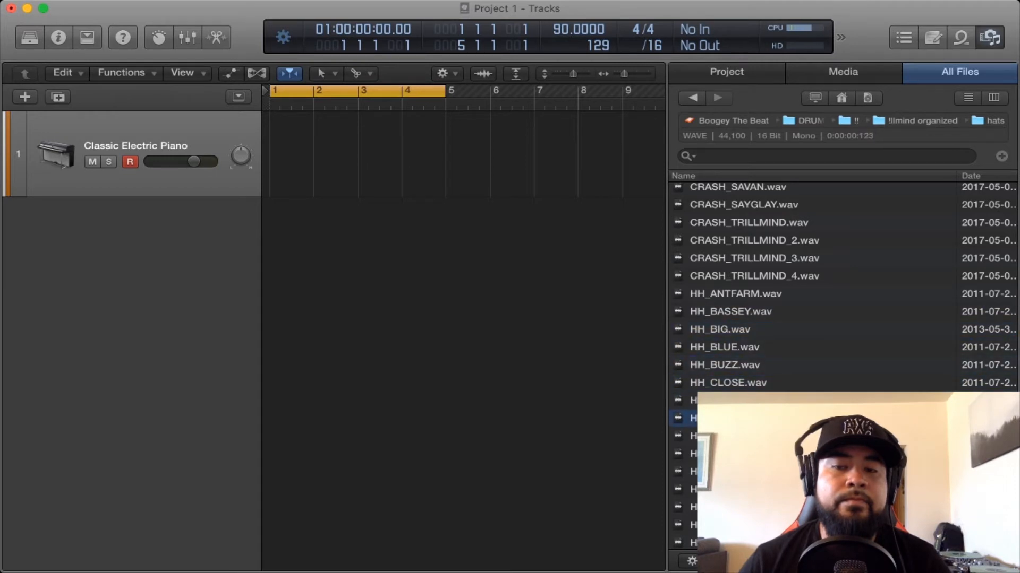
key("Down")
key("Down")
key("Down")
key("Down")
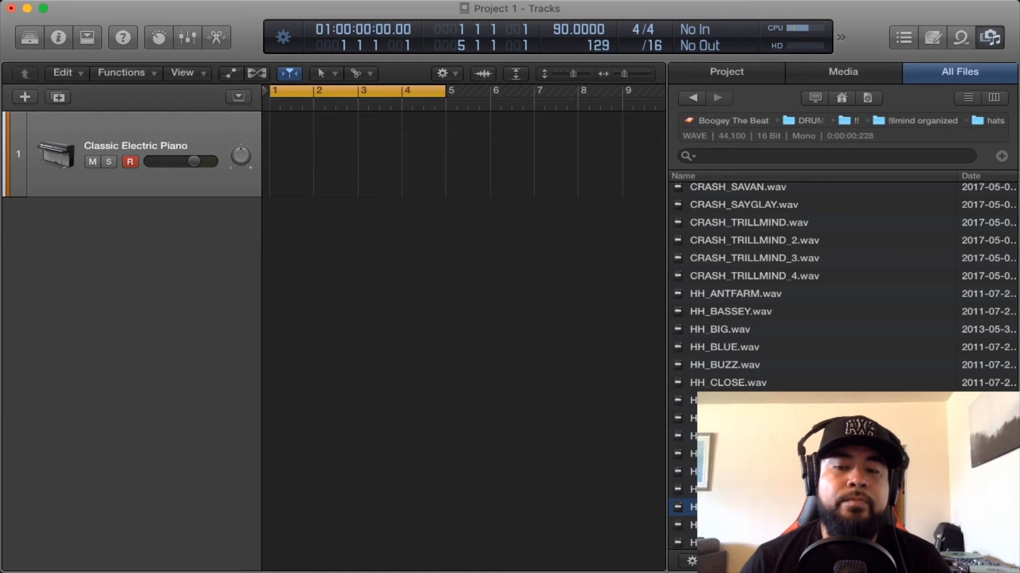
key("Down")
key("Down")
key("Down")
key("Down")
key("Down")
key("Down")
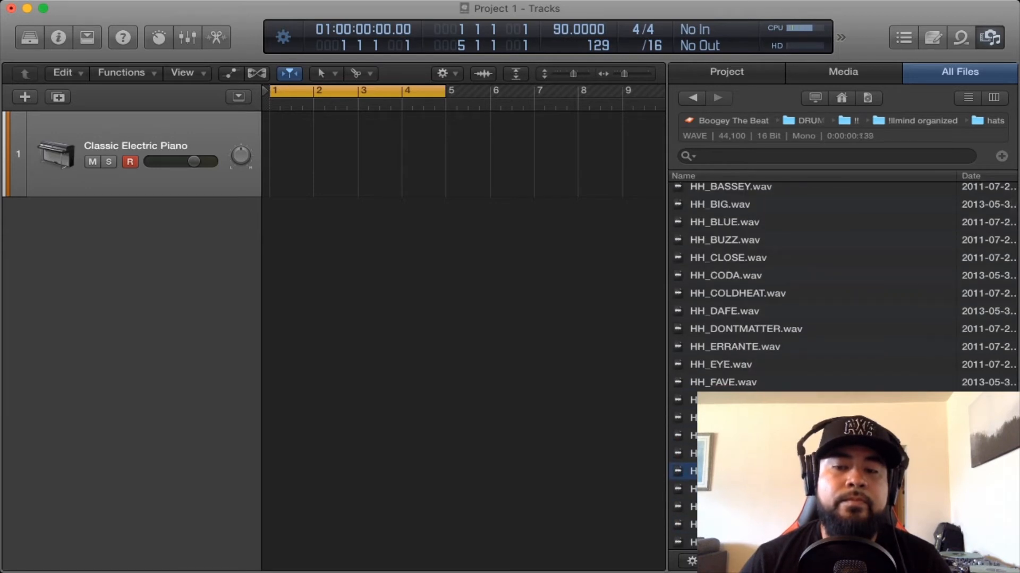
key("Down")
key("Down")
scroll(823, 298, "up", 10)
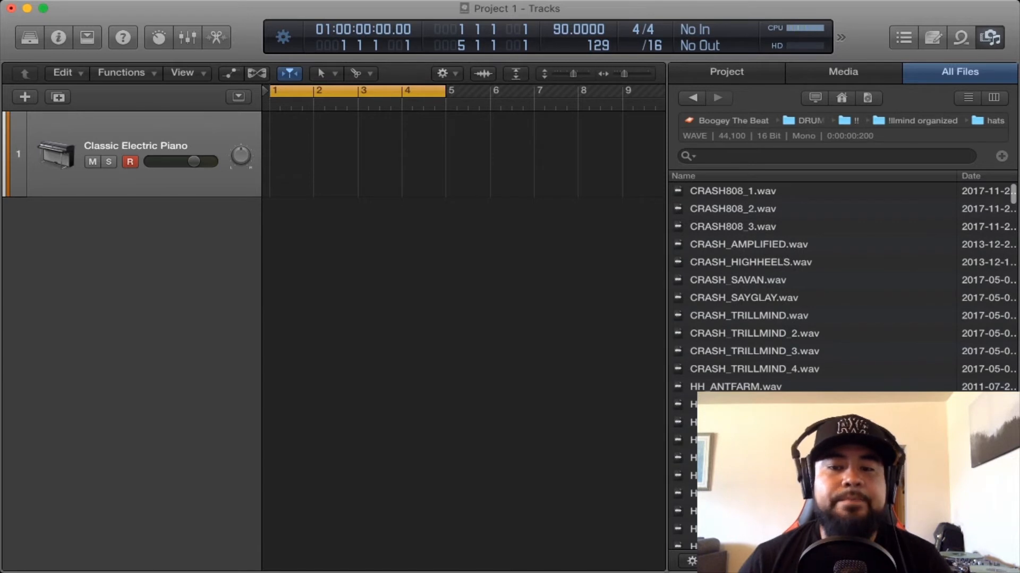
Step: Audition the hi-hat samples after HH_ANTFARM.wav and place HH_BLUE at bar 1 on a new audio track below the electric piano
left_click(744, 387)
key("Down")
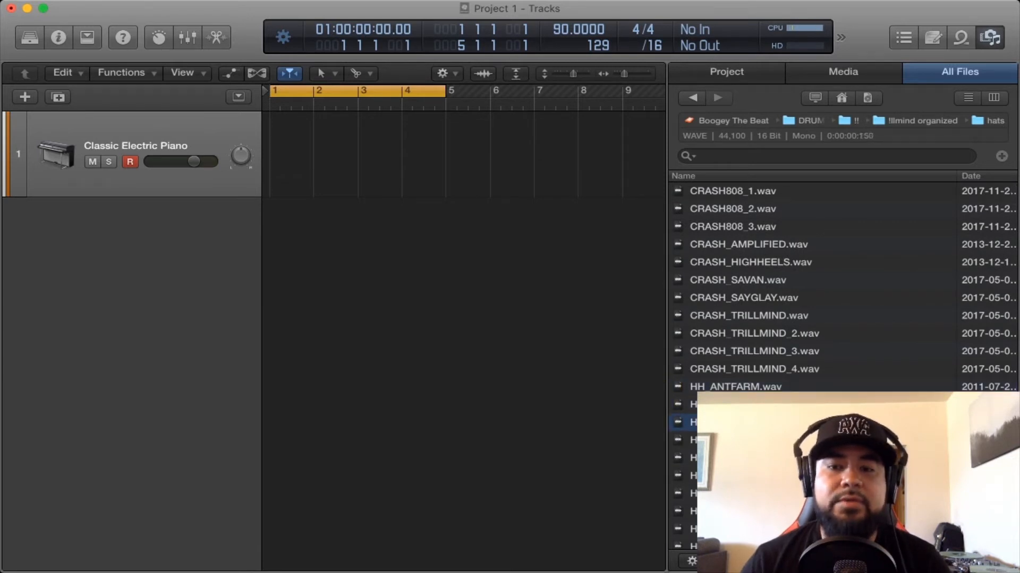
key("Down")
key("Down")
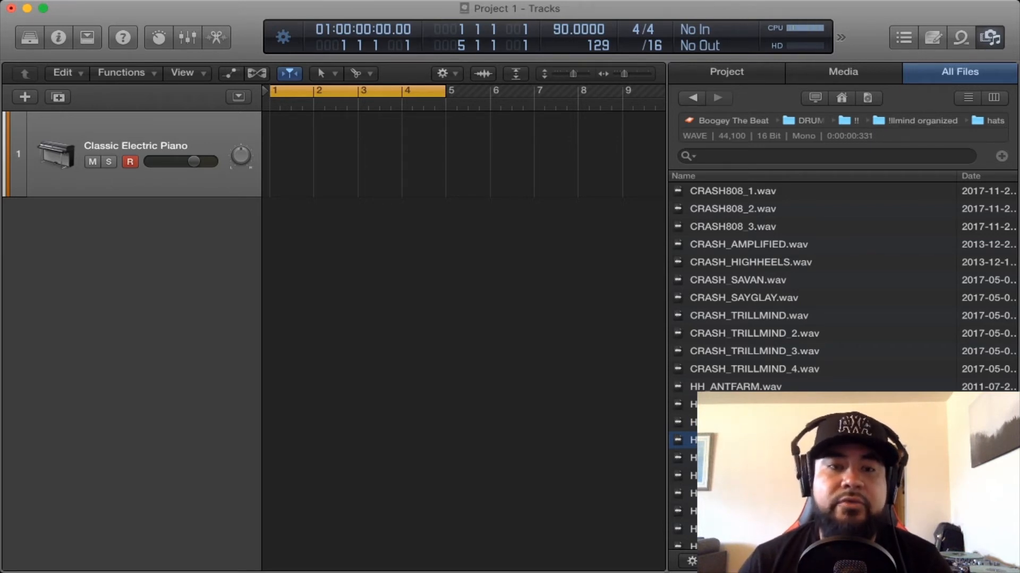
key("space")
left_click_drag(691, 441, 272, 240)
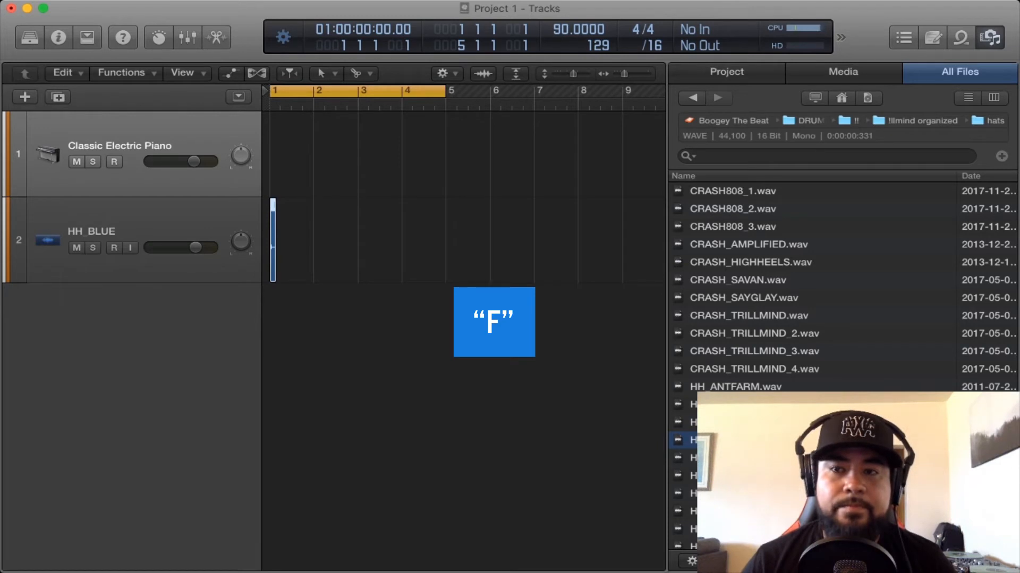
Step: Hide the file browser and zoom the timeline in horizontally on the HH_BLUE region
key("f")
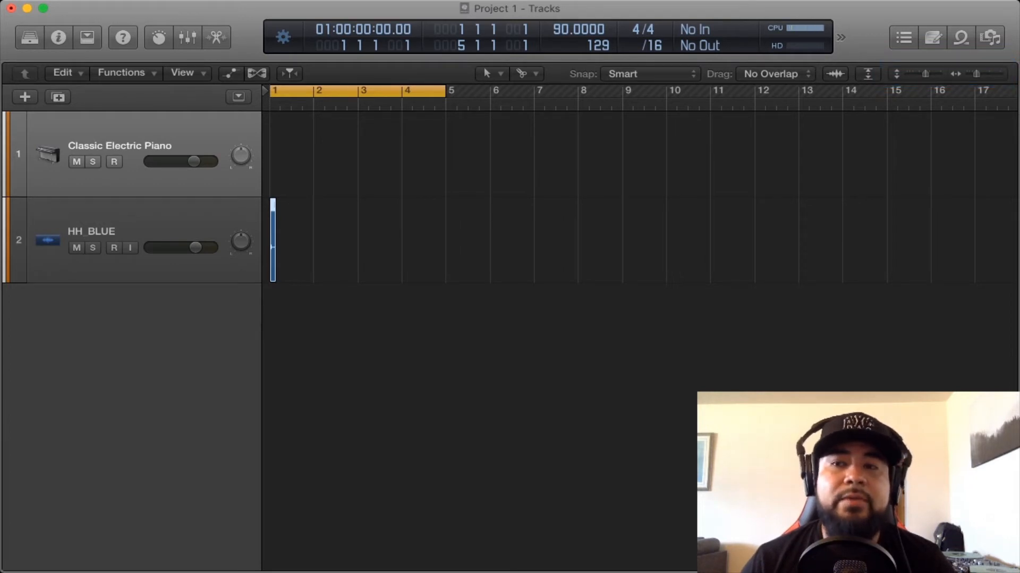
left_click_drag(976, 74, 985, 74)
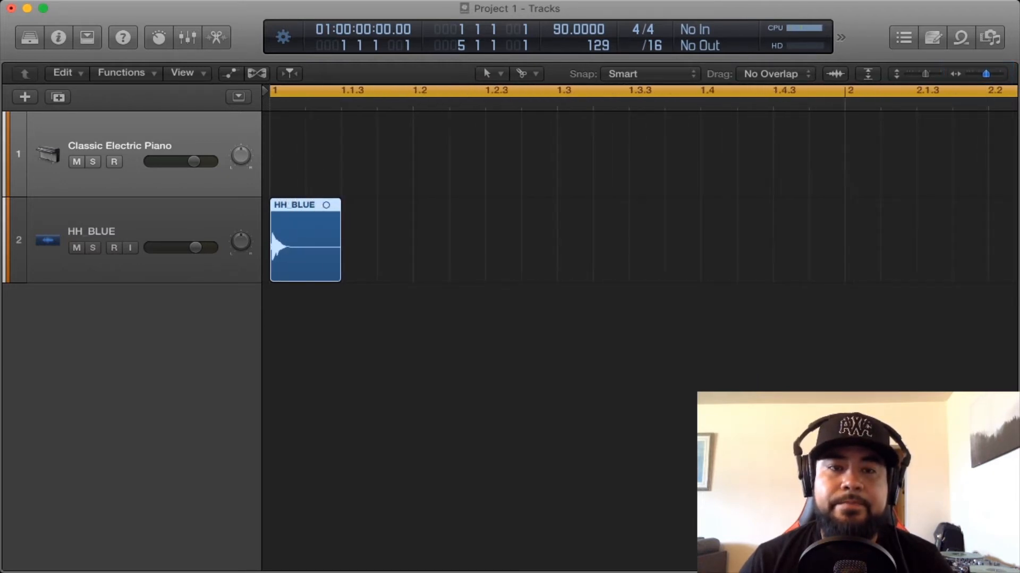
left_click_drag(985, 73, 985, 74)
left_click(382, 242)
left_click(301, 234)
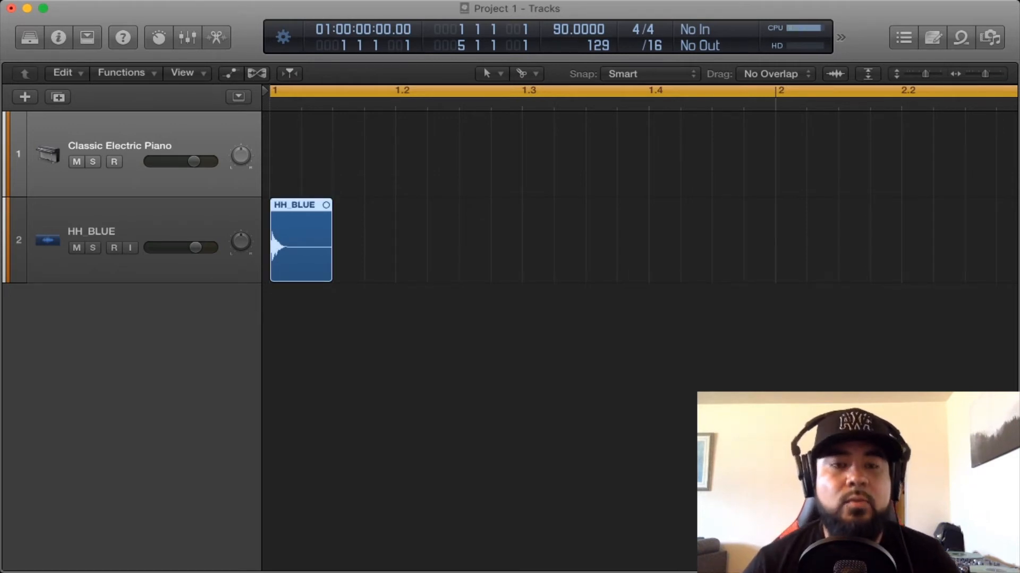
Step: Turn off cycle mode and play the single HH_BLUE hit from the start of the project
key("space")
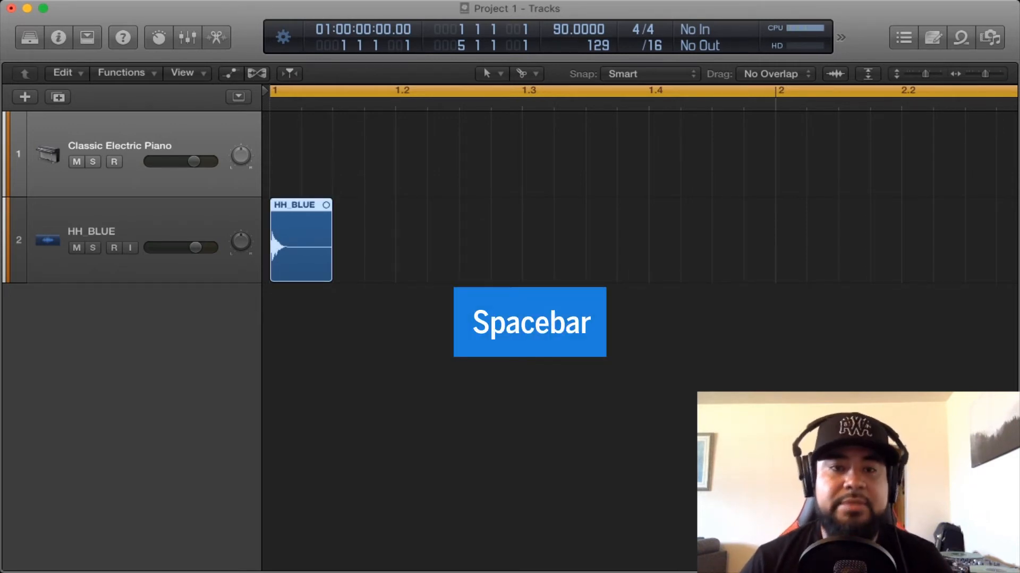
key("c")
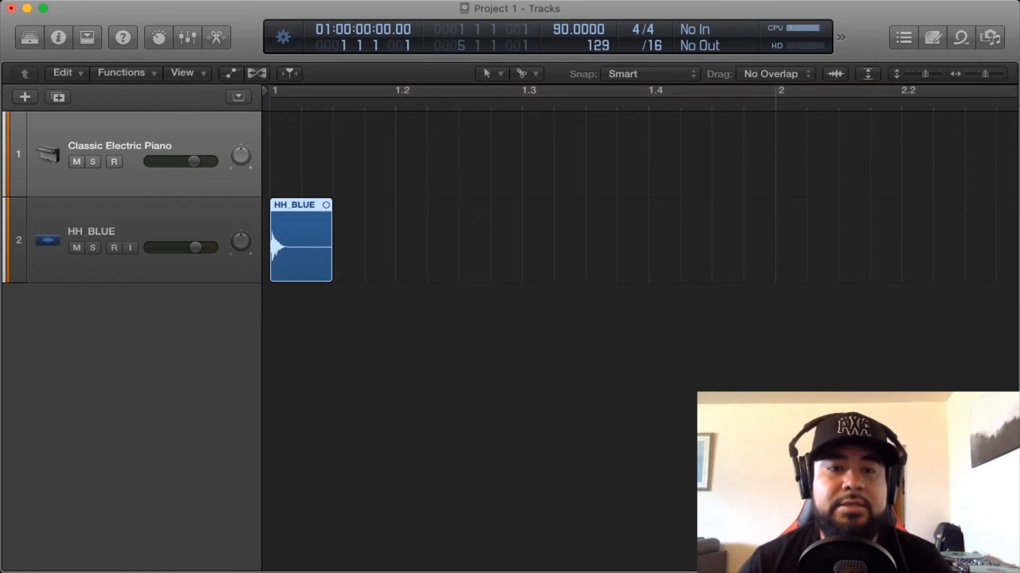
key("space")
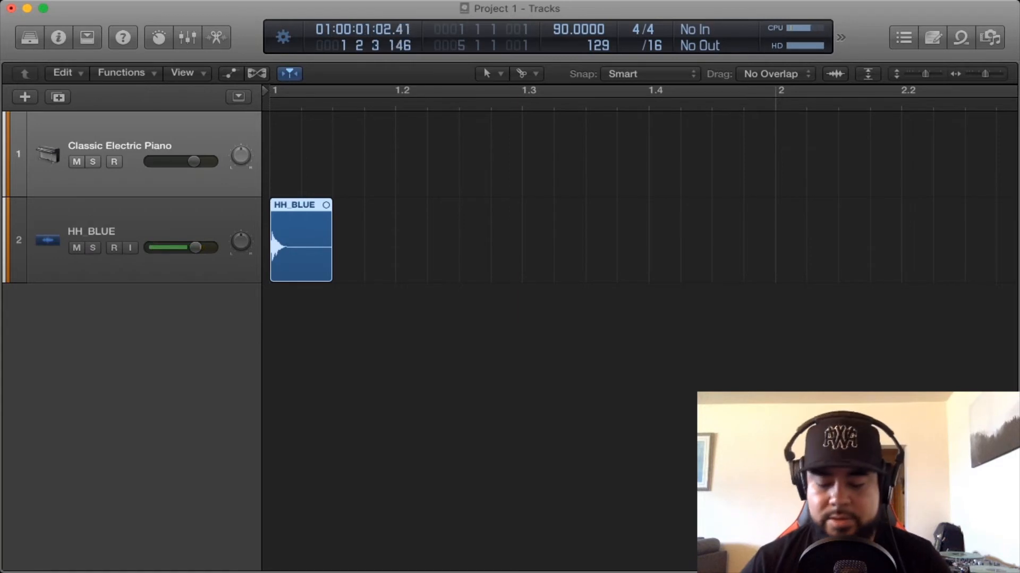
key("space")
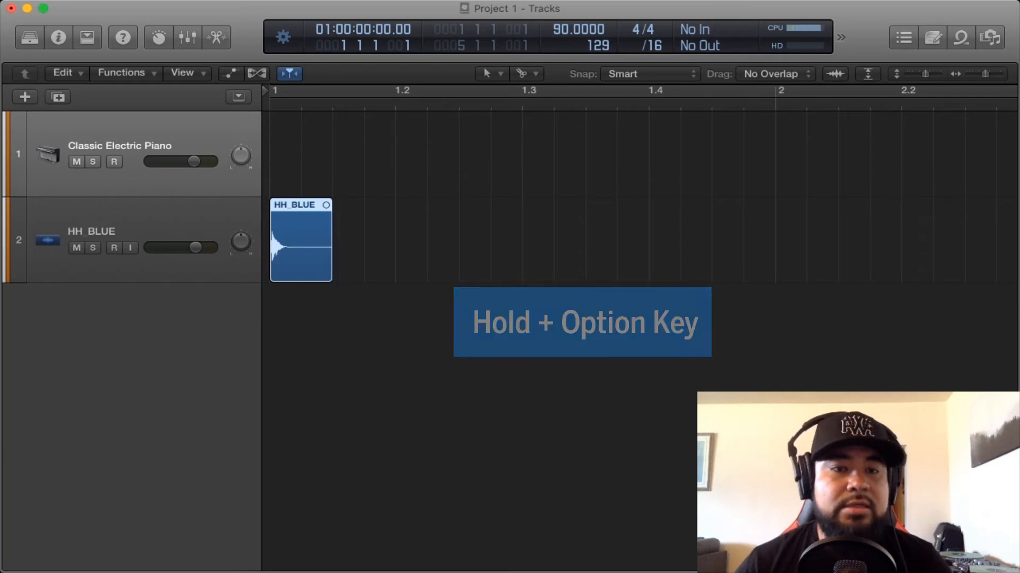
Step: Copy the HH_BLUE region directly behind the original in beat 1 and play both hits
key("space")
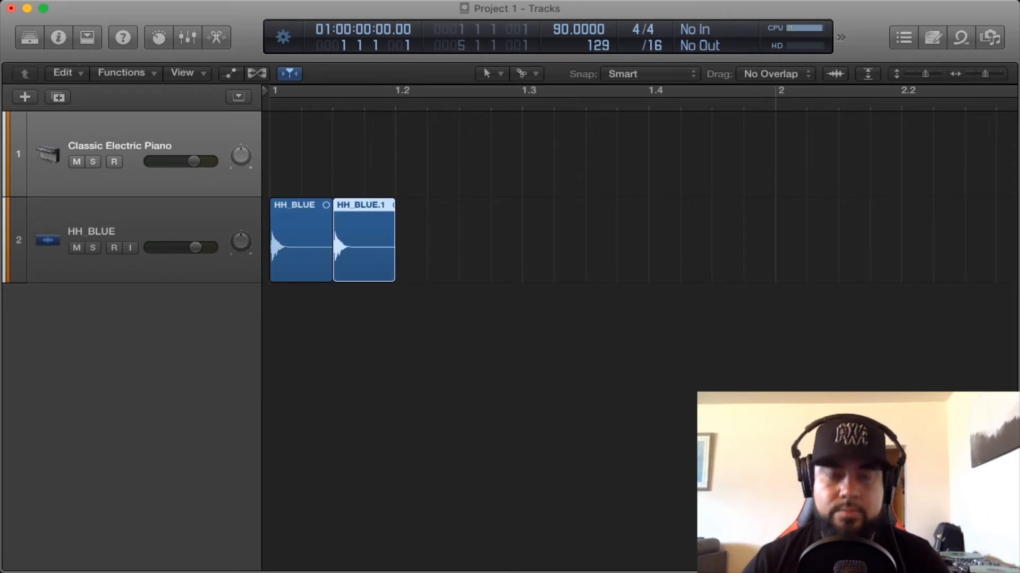
key("space")
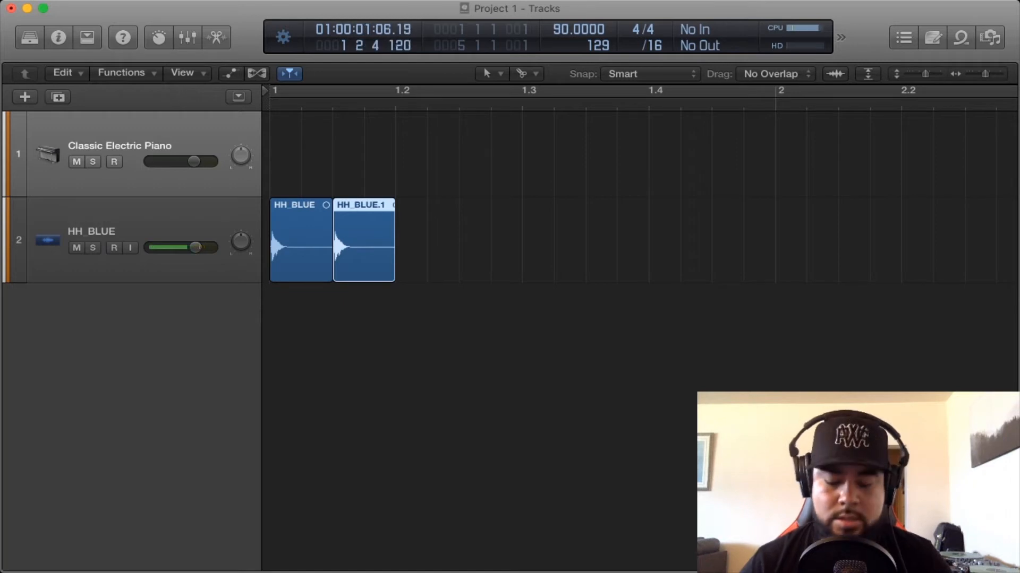
key("space")
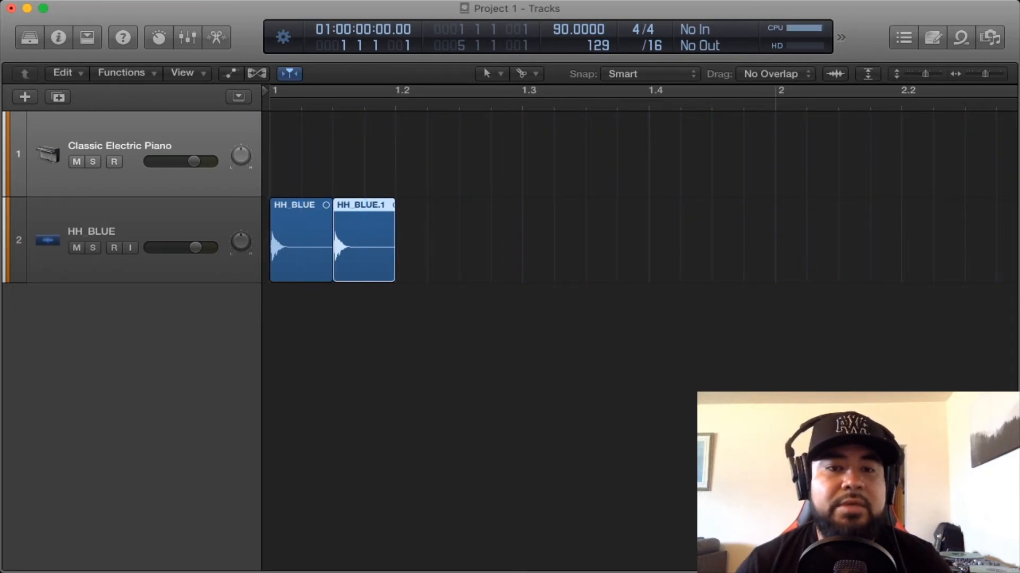
Step: Select both hi-hat regions and repeat them once so the copies start at beat 1.2
key("alt+shift+d")
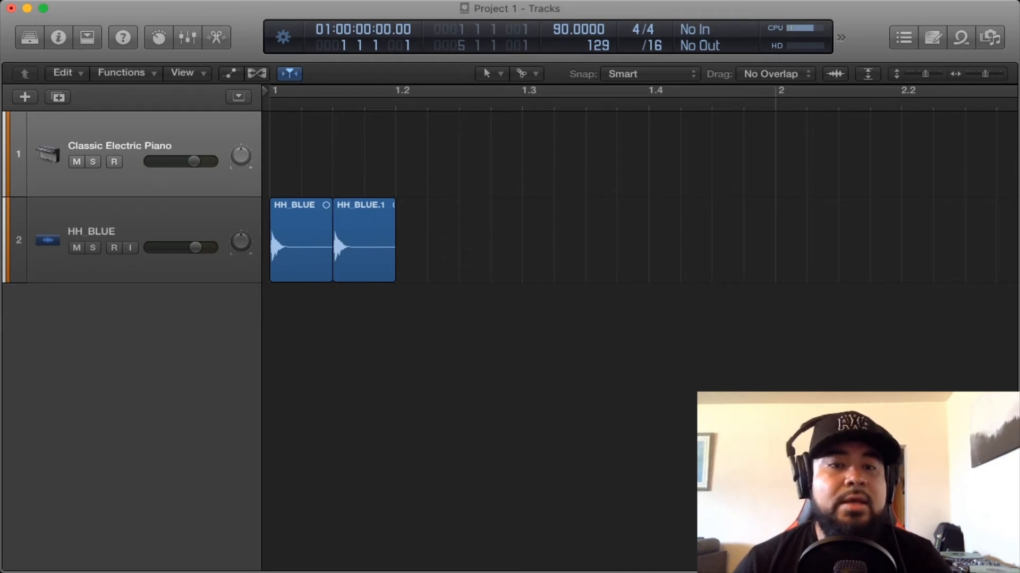
left_click(363, 229)
left_click(301, 229, "shift")
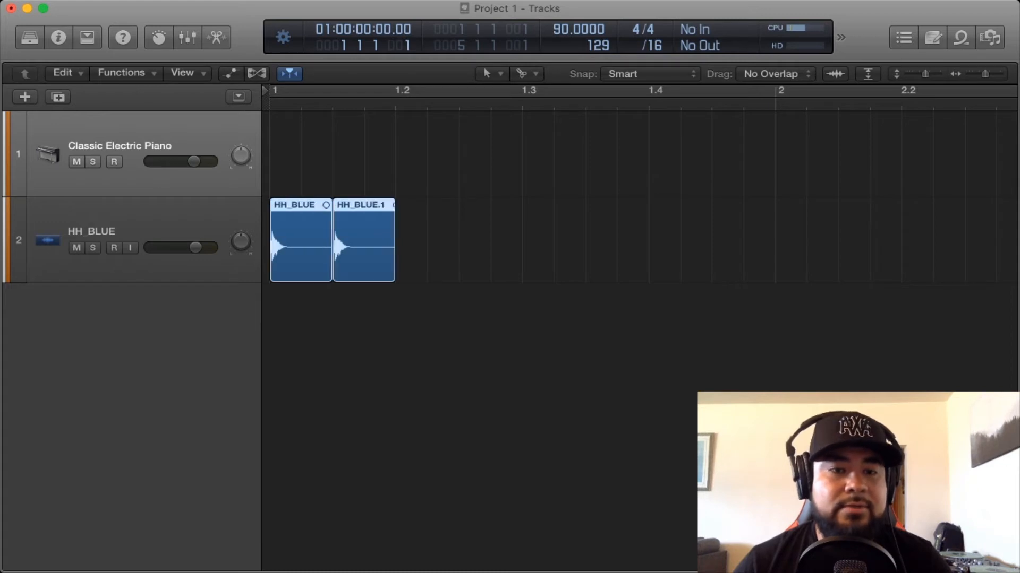
key("space")
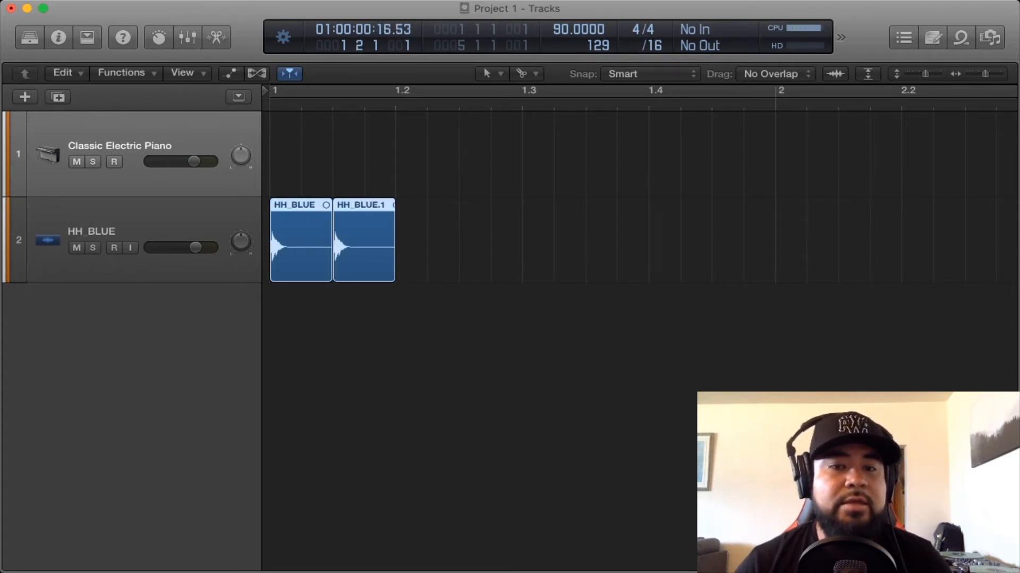
key("space")
key("super+r")
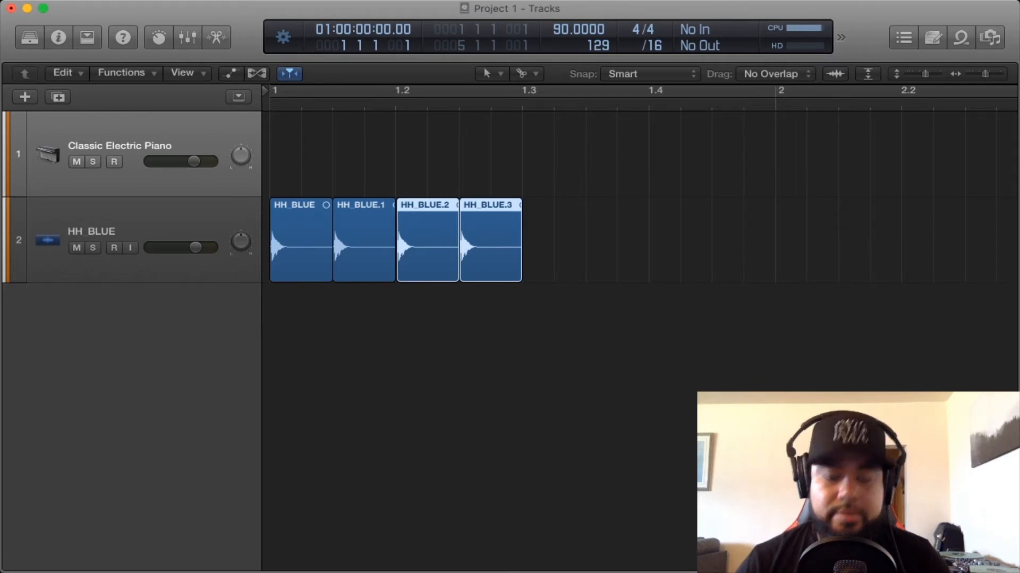
Step: Play the four hi-hat regions from the start of the project and stop playback
key("Return")
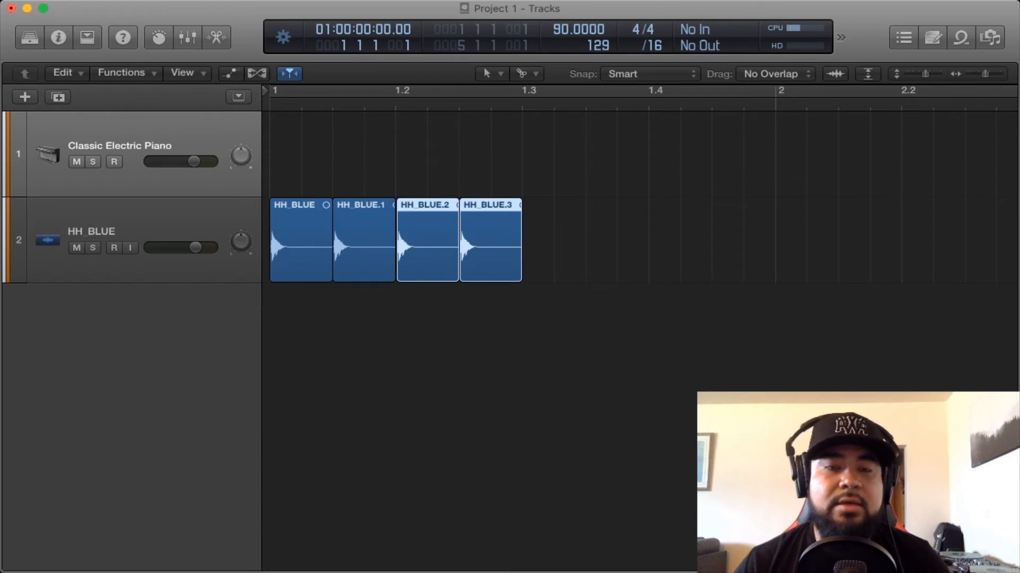
key("space")
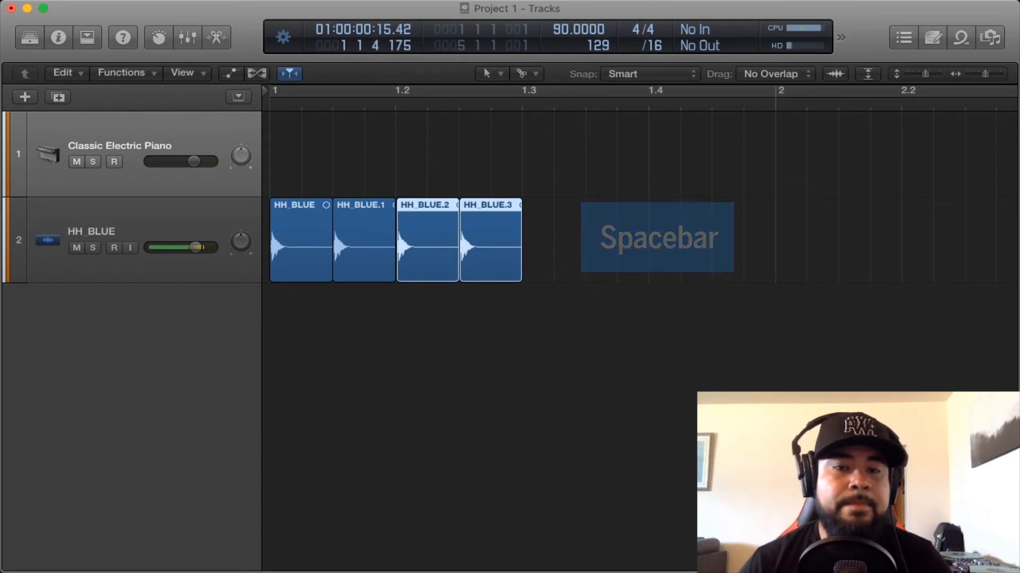
key("space")
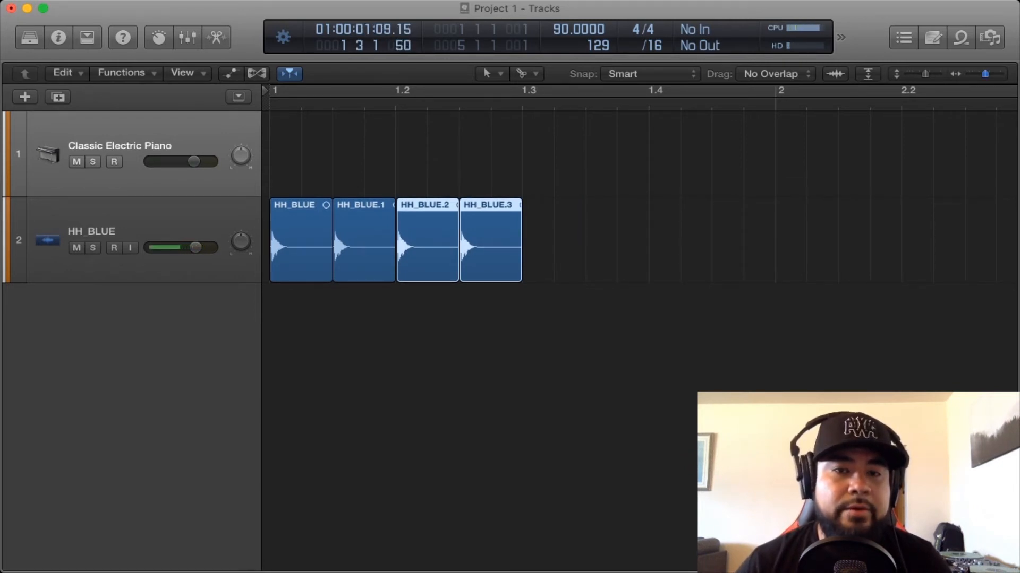
Step: Select all four hi-hat regions and copy them to beat 1.3 to fill bar 1
key("super+Left")
key("super+Left")
key("super+Left")
key("super+Left")
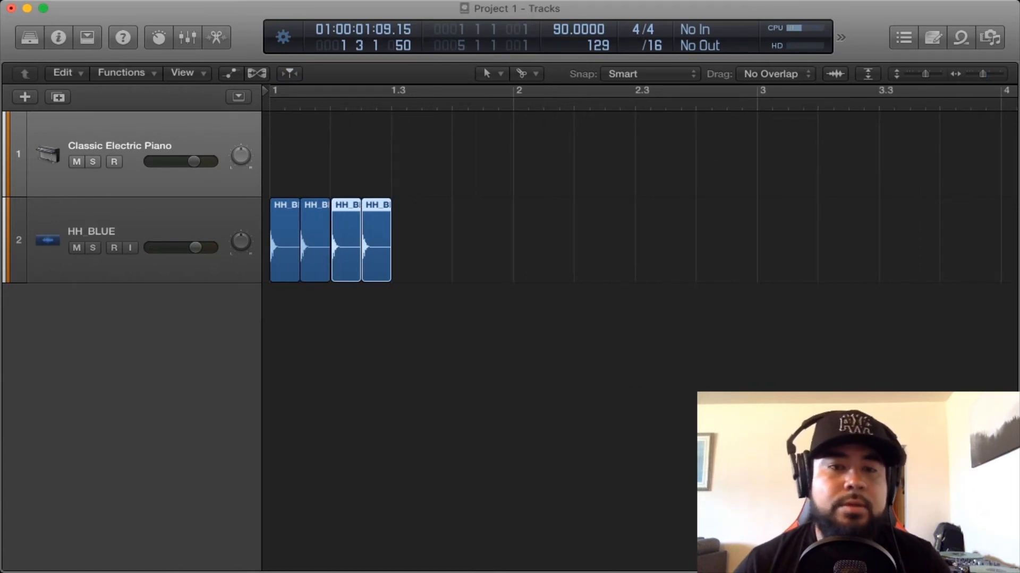
key("alt+shift+d")
key("super+a")
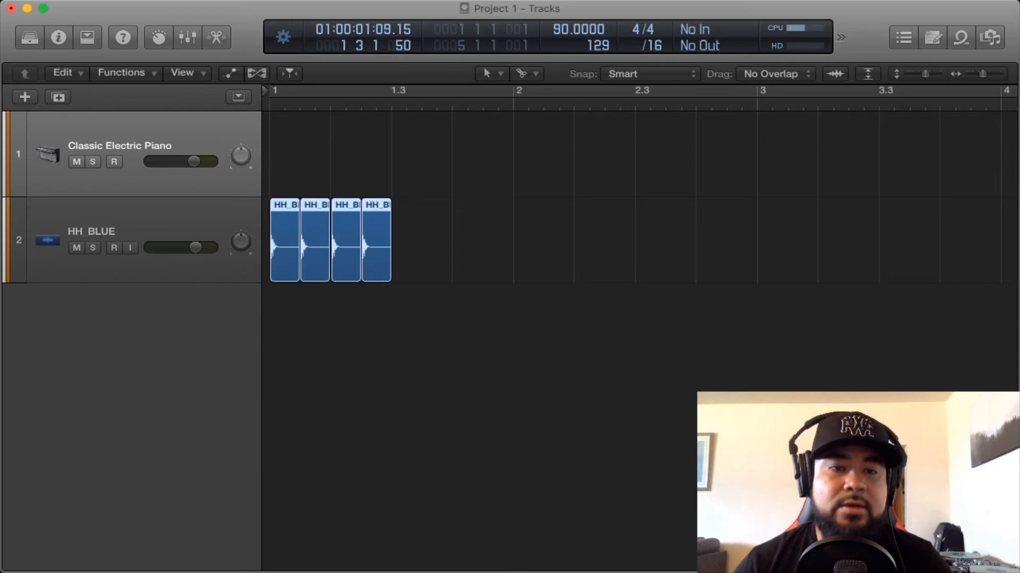
left_click_drag(285, 239, 407, 239)
key("super+r")
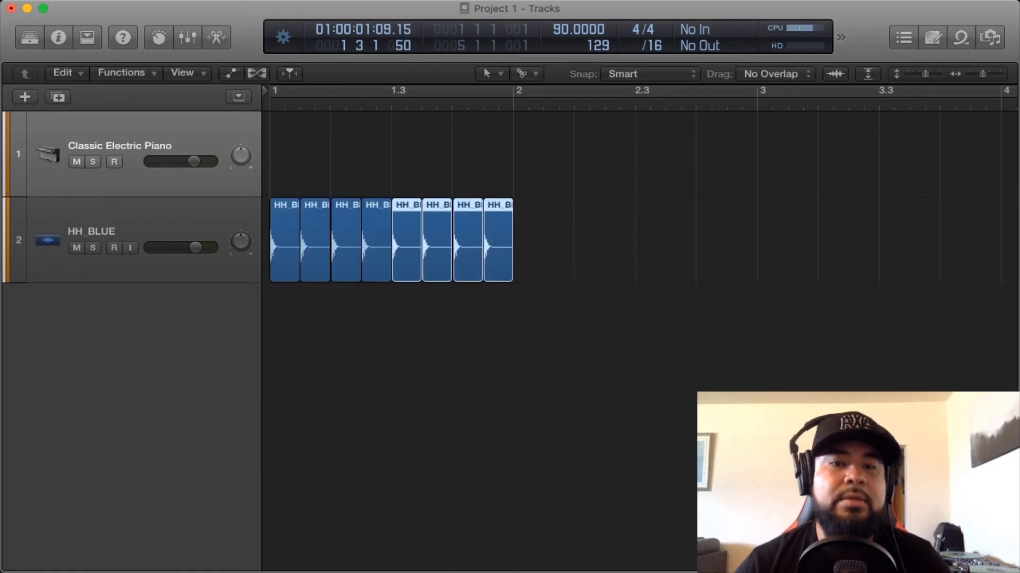
Step: Copy the bar of hi-hats into bar 2, and copy both bars to bar 3 to fill four bars
left_click_drag(531, 302, 533, 239)
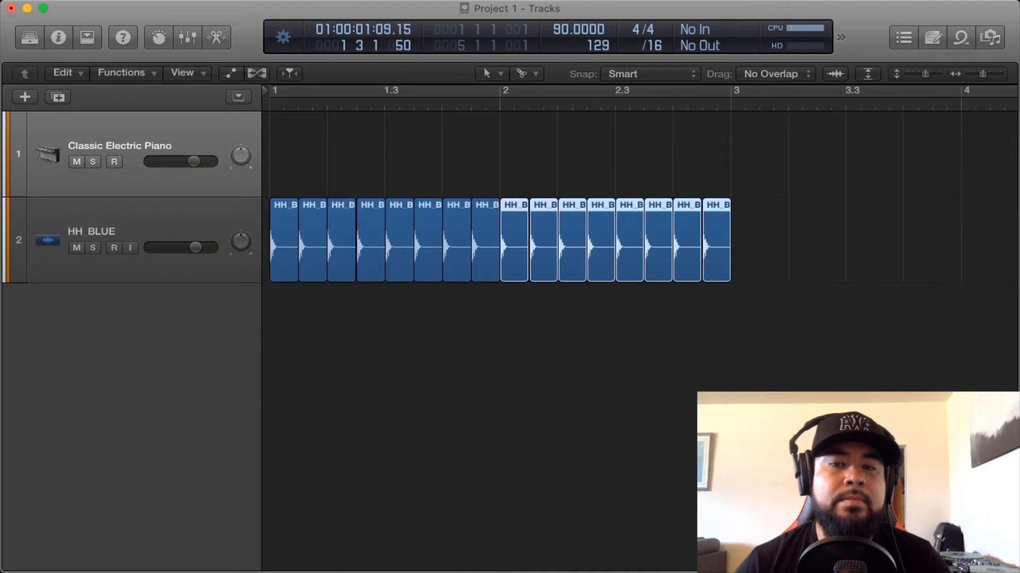
left_click_drag(761, 306, 751, 239)
left_click_drag(983, 74, 981, 74)
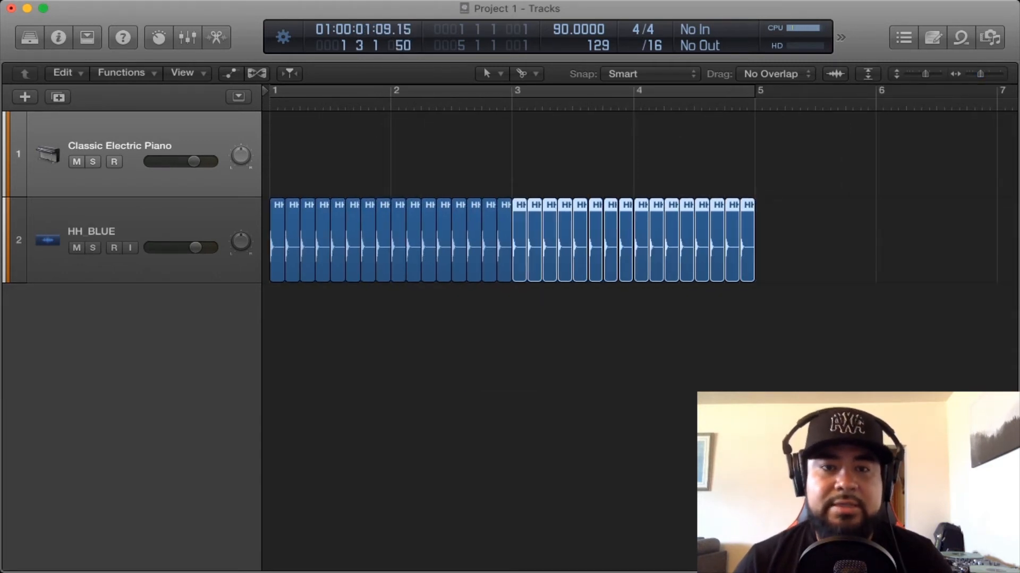
Step: Turn on cycle mode for bars 1 to 4 and play the hi-hat pattern from the beginning
key("c")
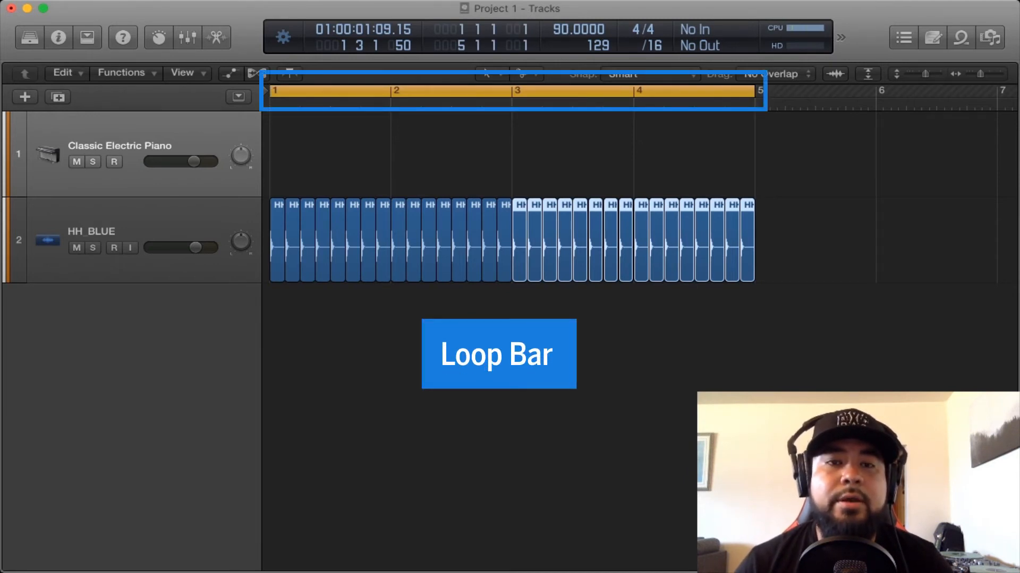
key("c")
key("c")
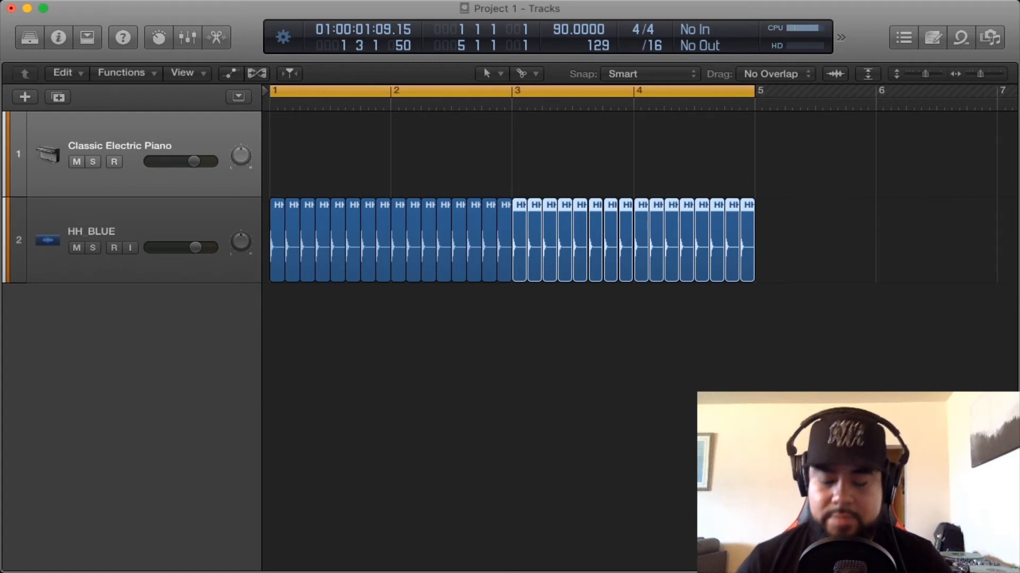
key("Return")
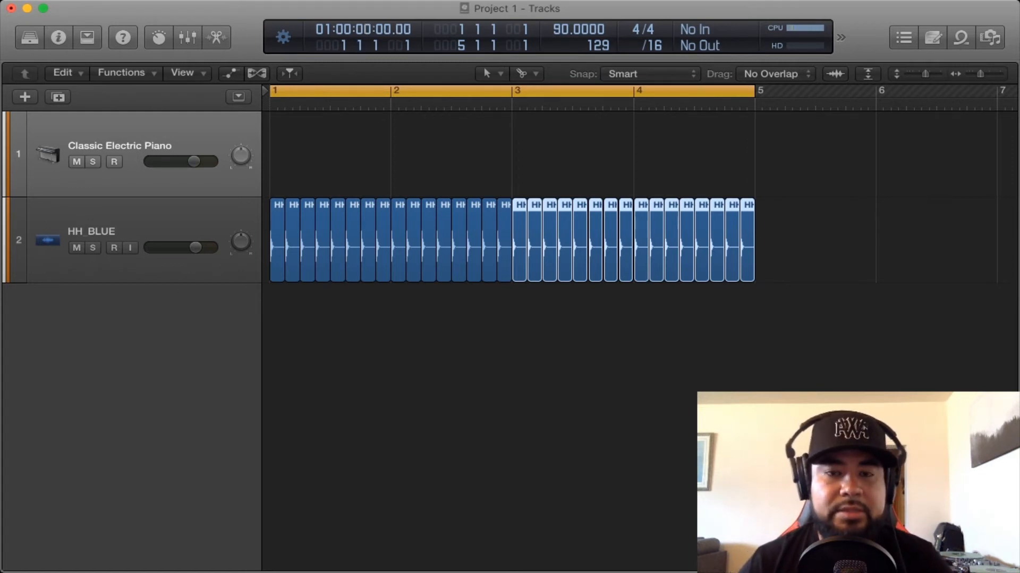
key("space")
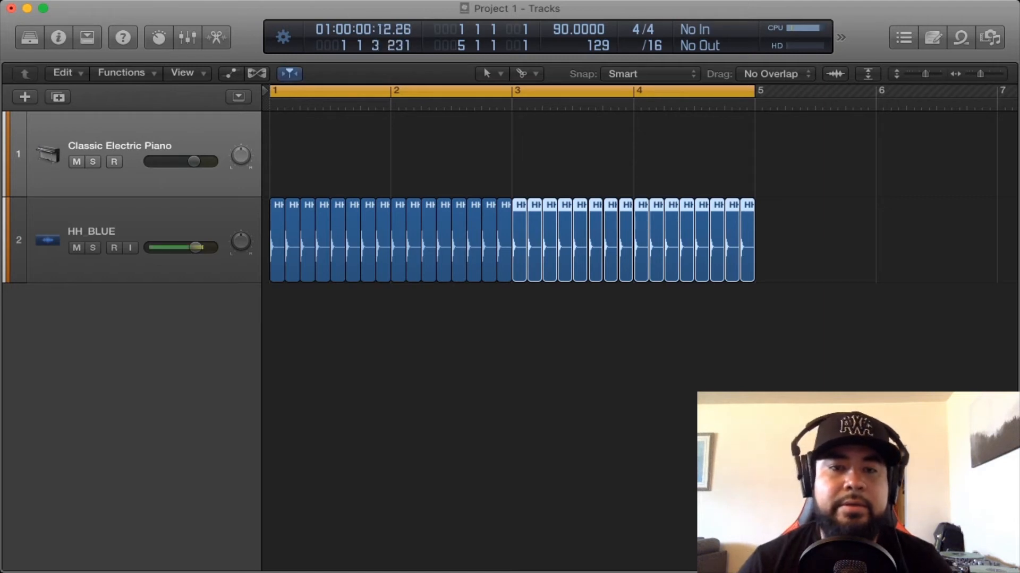
Step: Show the file browser again and open the kicks folder in !llmind organized
key("super+Left")
key("super+Left")
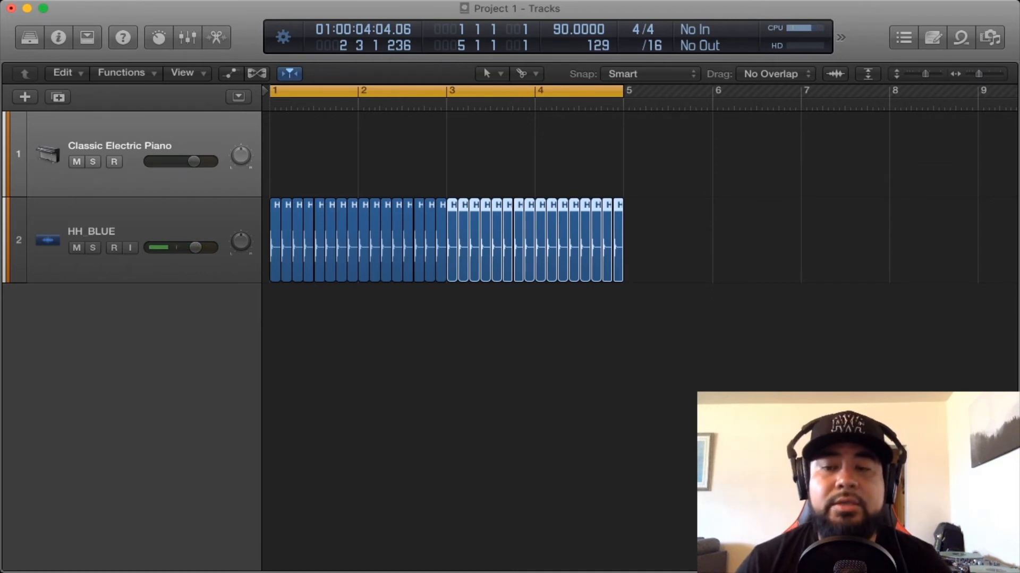
key("f")
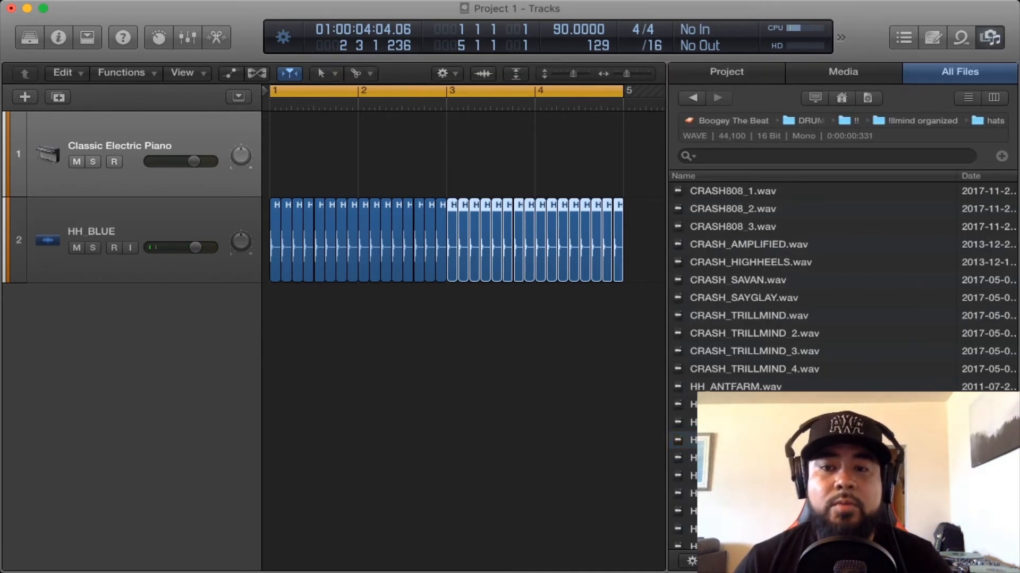
key("Left")
key("Down")
key("Down")
key("Down")
key("Down")
key("Right")
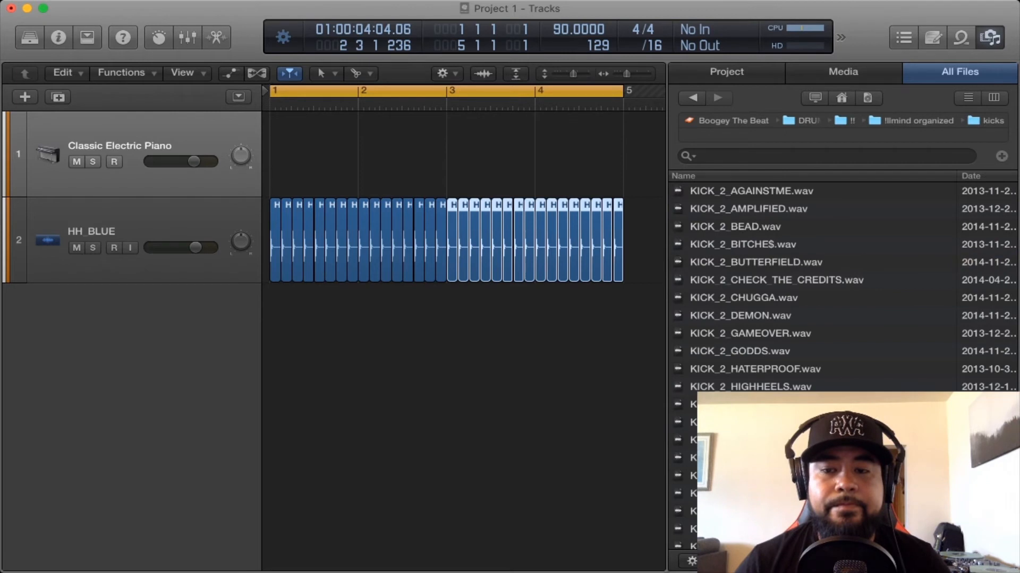
Step: Audition the kick samples one by one and place KICK_2_GODDS.wav at bar 1 on a new track below the hi-hats
key("Down")
key("Down")
key("Down")
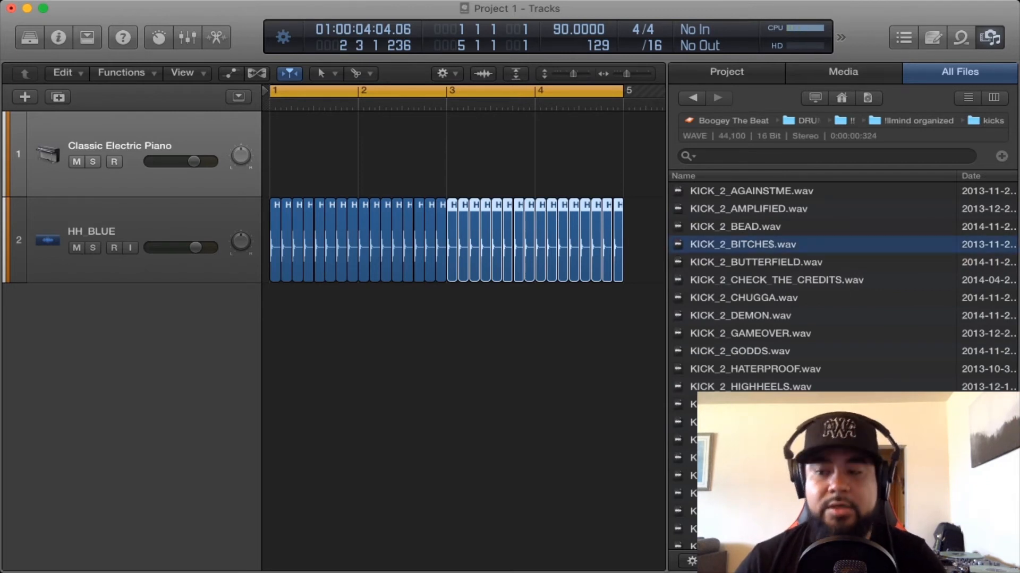
key("Down")
key("Down")
key("Down")
key("Down")
key("Down")
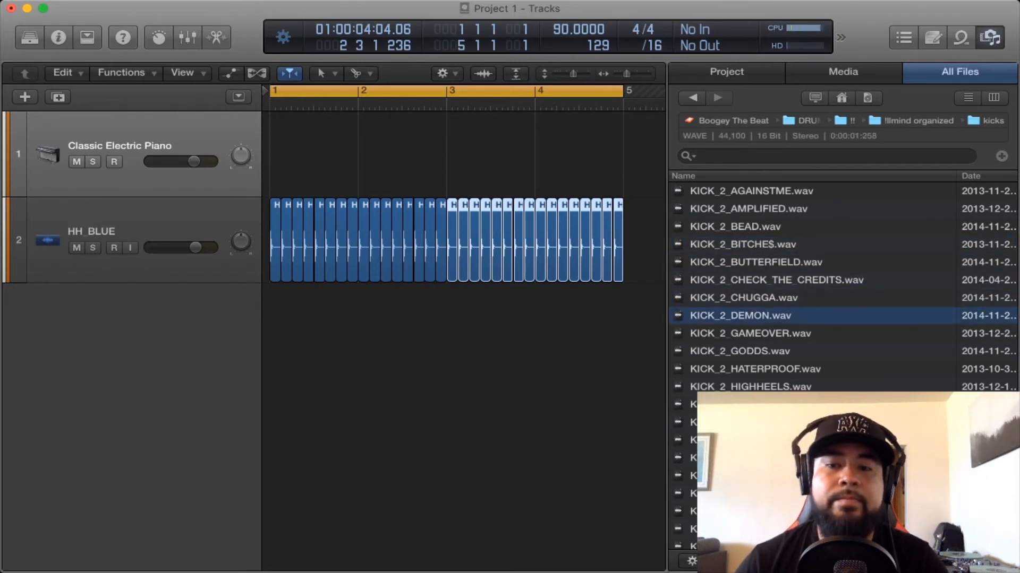
key("Down")
key("Down")
key("Up")
left_click_drag(739, 352, 271, 326)
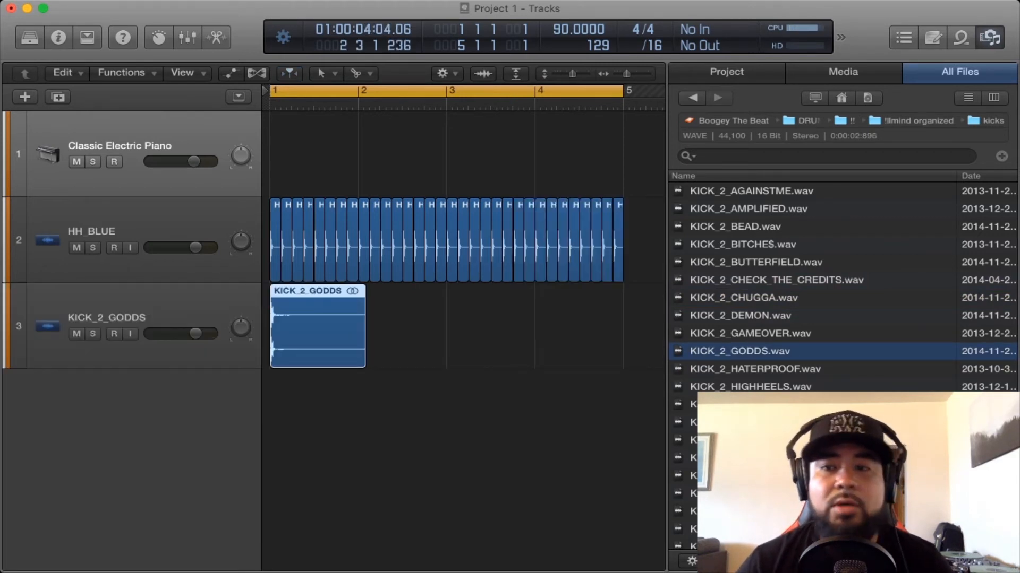
Step: Return to the !llmind organized folder and open its snares folder
key("Left")
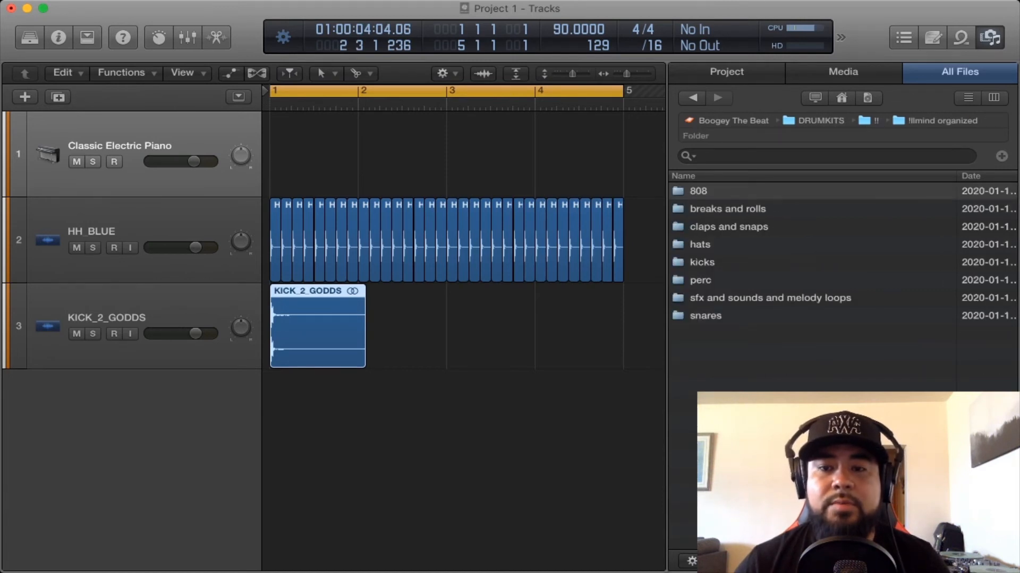
left_click(706, 316)
double_click(705, 316)
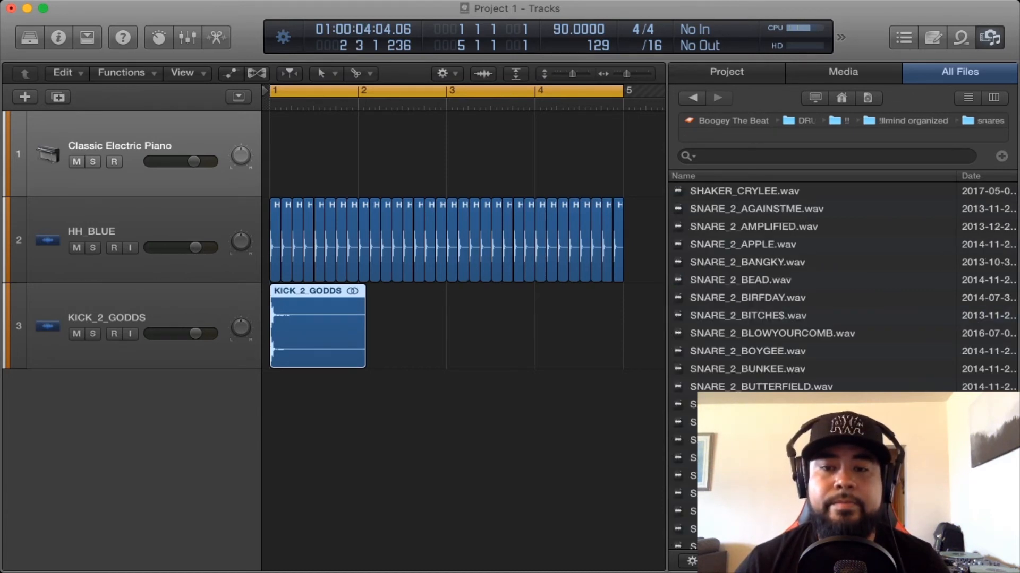
Step: Audition the snare samples, place SNARE_2_CREAMCONE.wav at bar 1 on a new track below the kick, and hide the file browser
left_click(747, 298)
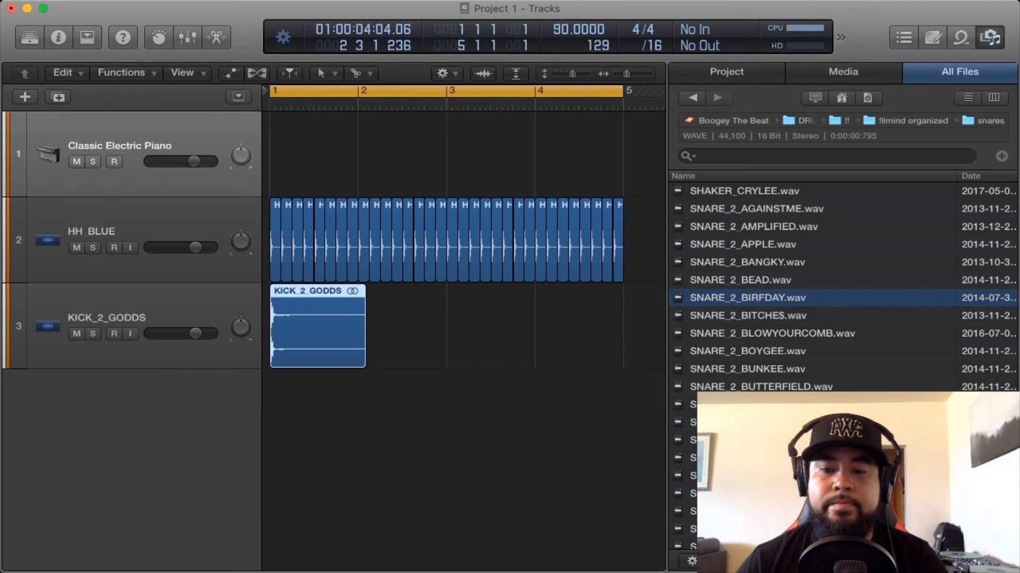
key("Down")
key("Down")
key("Down")
key("Down")
key("Down")
key("Down")
key("Down")
key("Down")
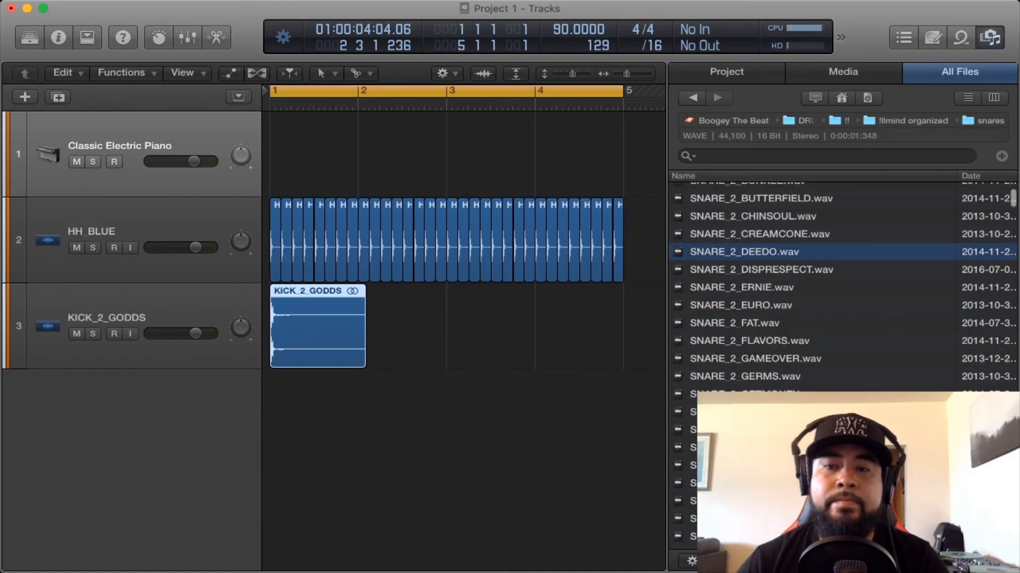
key("Up")
key("Down")
key("Up")
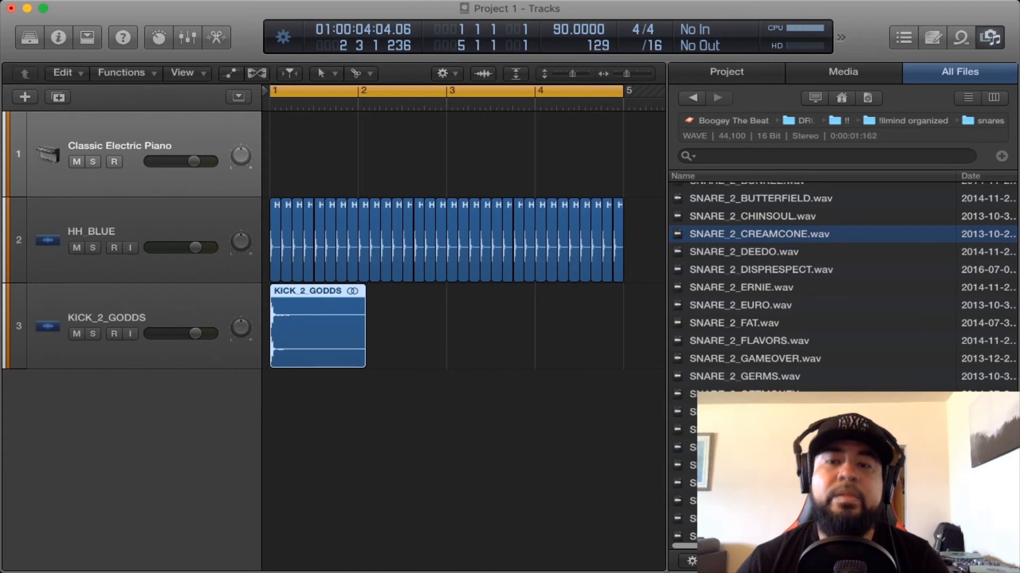
left_click_drag(759, 234, 273, 412)
key("f")
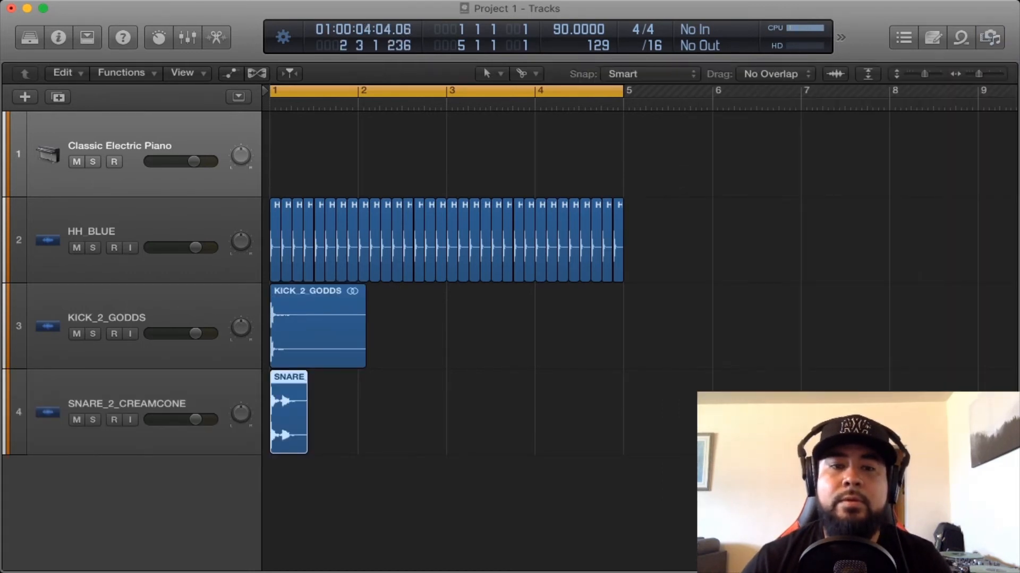
Step: Shorten the KICK_2_GODDS region to just under one beat and move the snare region to beat 2 of bar 1
key("super+Right")
key("super+Right")
key("super+Right")
key("super+Right")
key("super+Right")
key("super+Right")
key("super+Right")
key("super+Right")
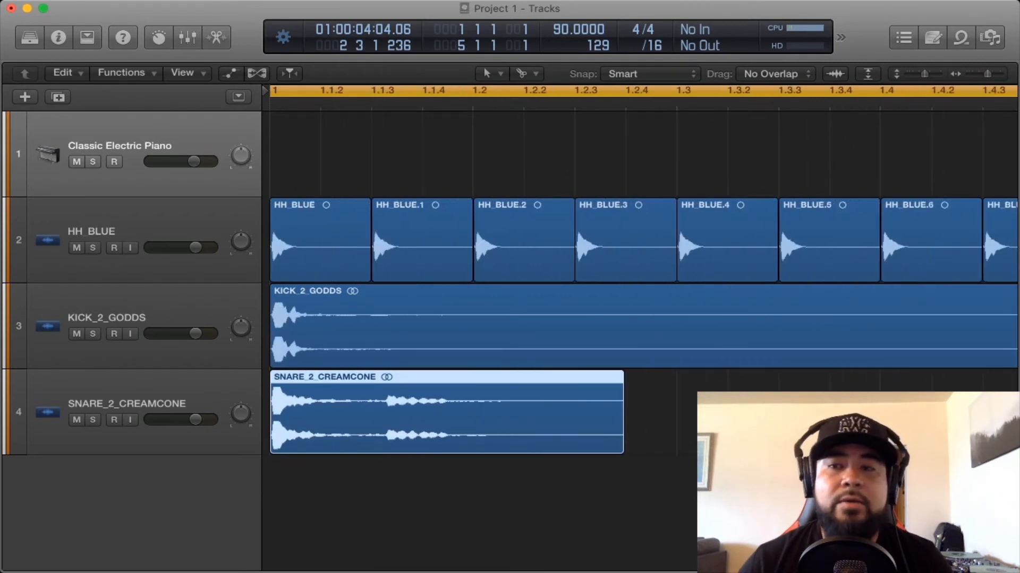
key("super+Left")
key("super+Left")
key("super+Left")
key("super+Left")
key("super+Left")
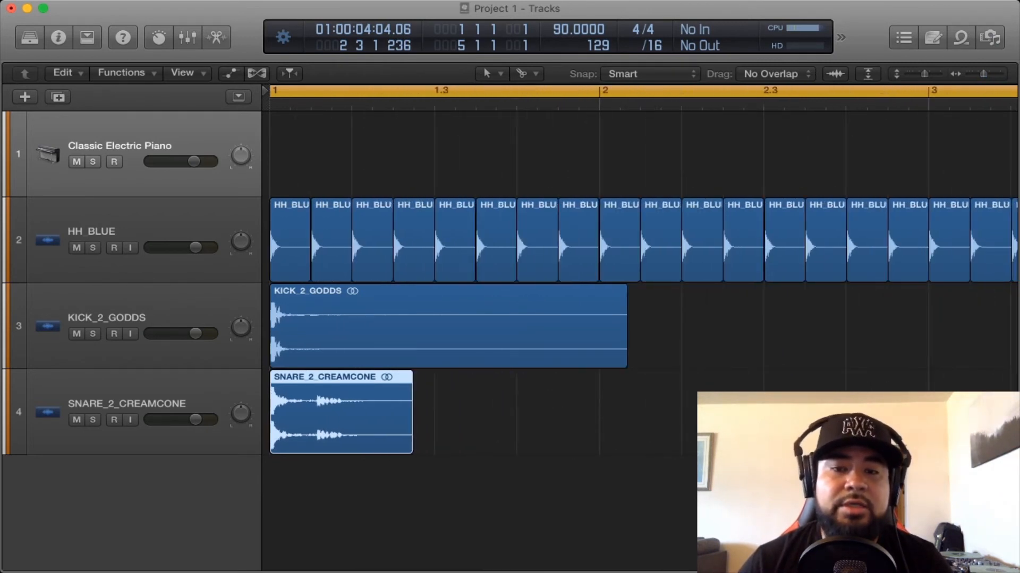
left_click(448, 326)
left_click_drag(625, 356, 345, 355)
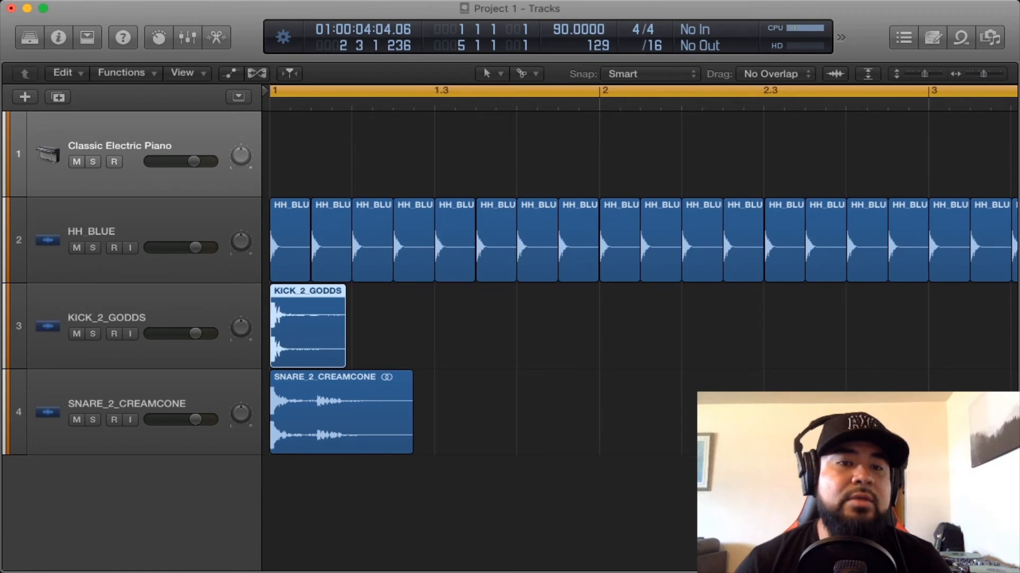
left_click(330, 406)
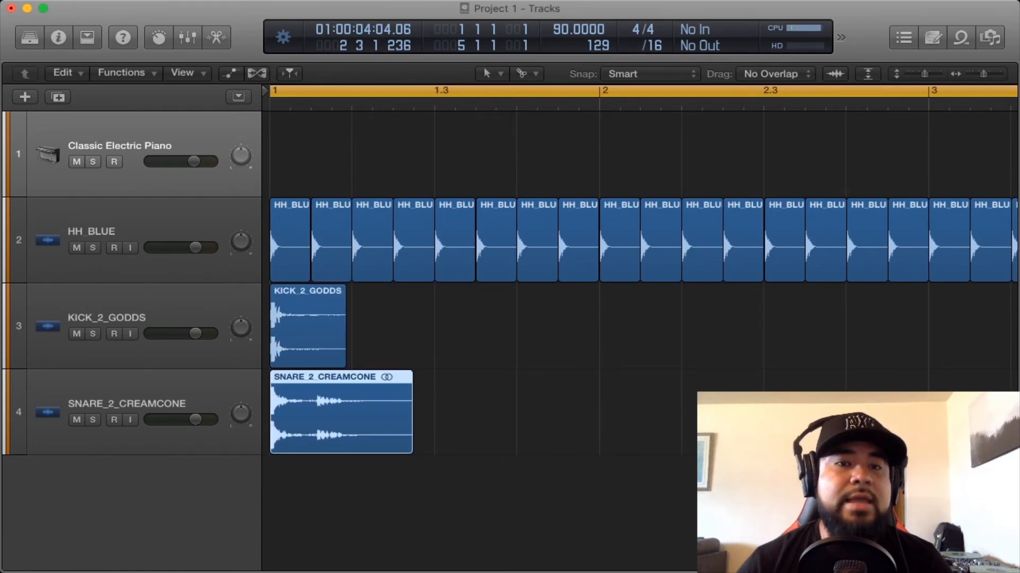
left_click_drag(329, 406, 411, 407)
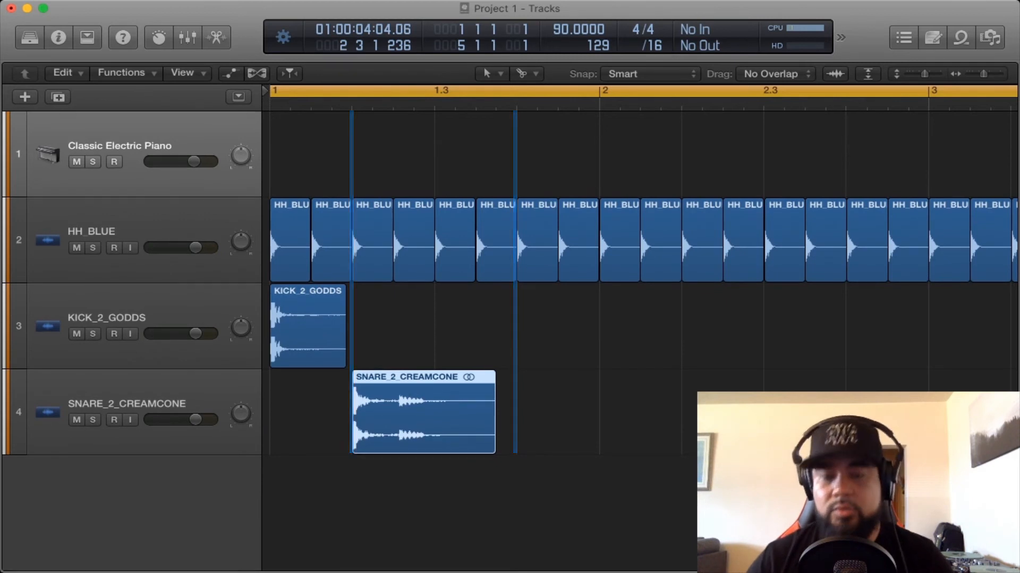
Step: Solo the HH_BLUE track and play the hi-hats from the beginning to count out the beats
key("Return")
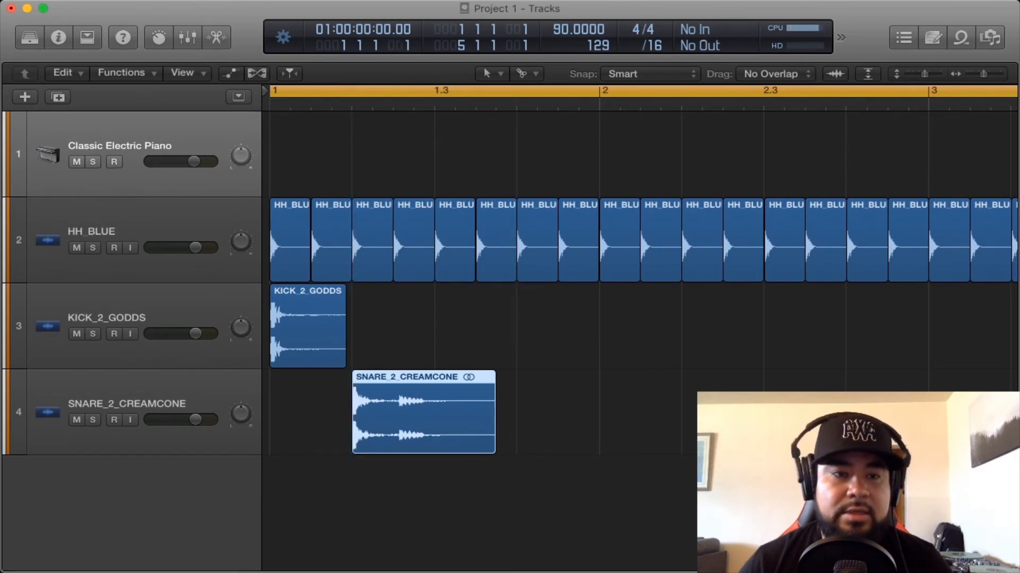
left_click(93, 248)
key("space")
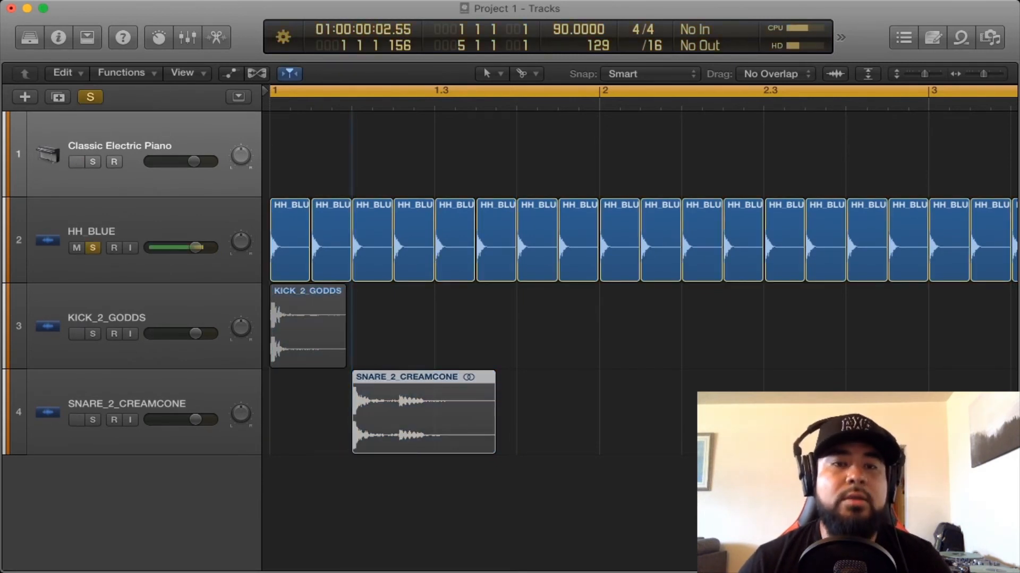
scroll(531, 281, "right", 1)
scroll(531, 281, "left", 1)
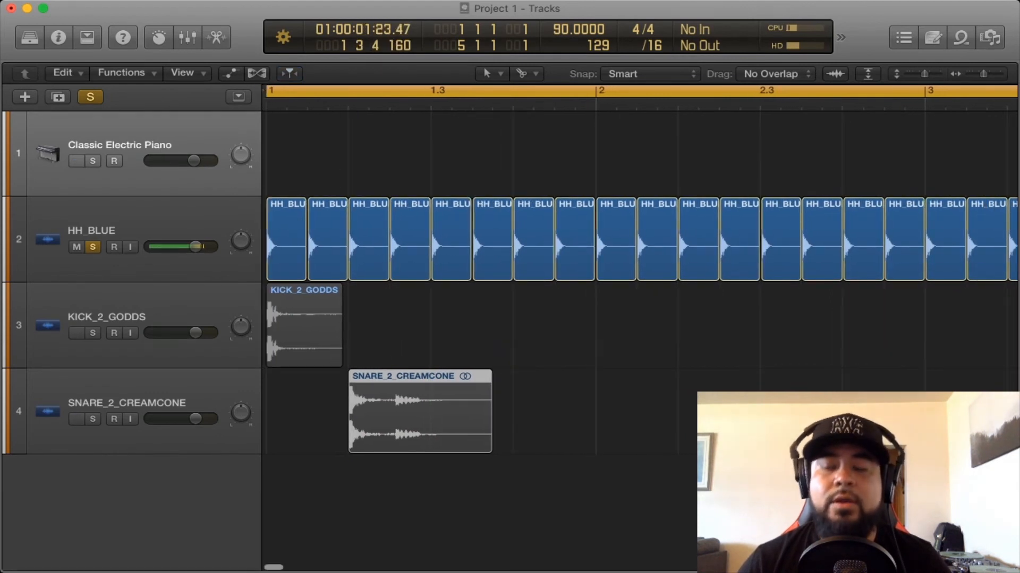
scroll(531, 281, "right", 1)
scroll(531, 282, "left", 1)
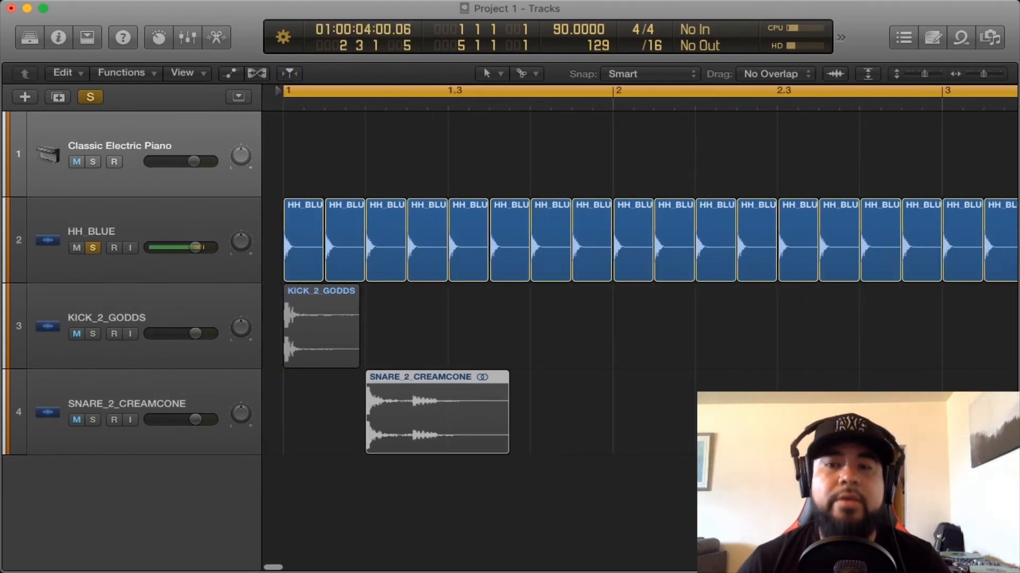
scroll(531, 282, "right", 1)
scroll(531, 282, "right", 1)
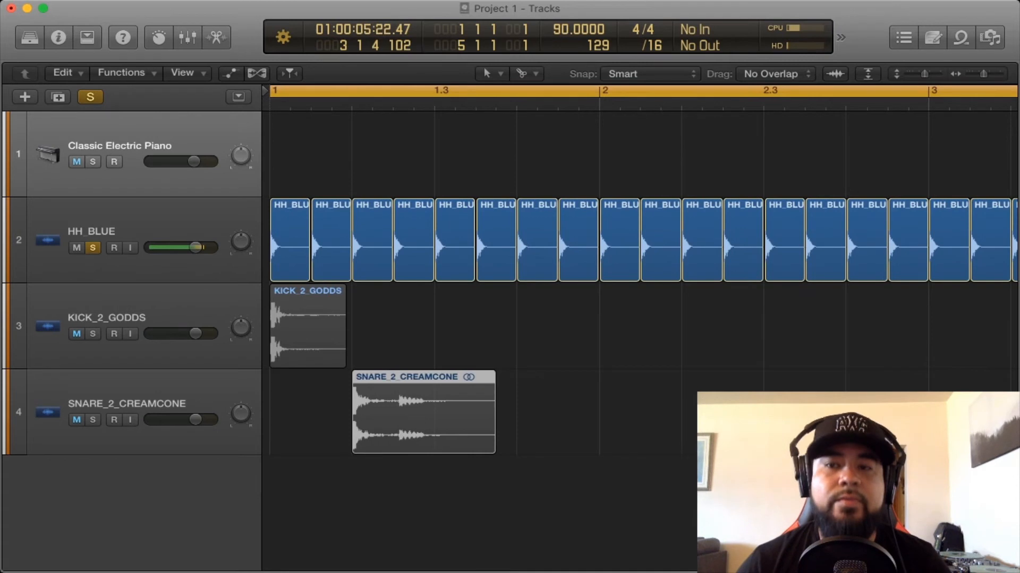
scroll(531, 281, "right", 6)
scroll(531, 281, "left", 6)
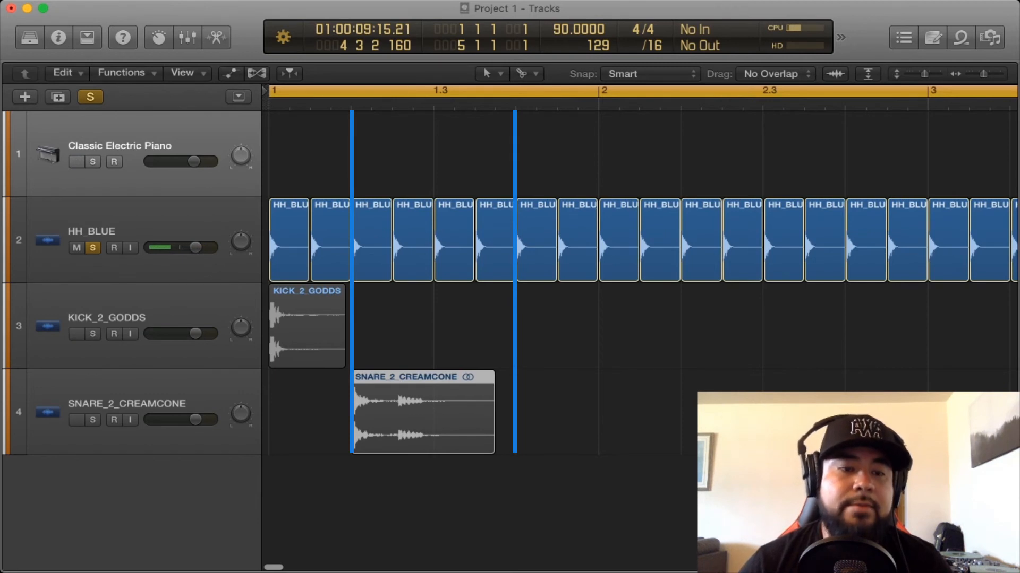
Step: Solo the SNARE_2_CREAMCONE track alongside the hi-hats and move it above the kick track
left_click(93, 420)
left_click_drag(48, 412, 48, 326)
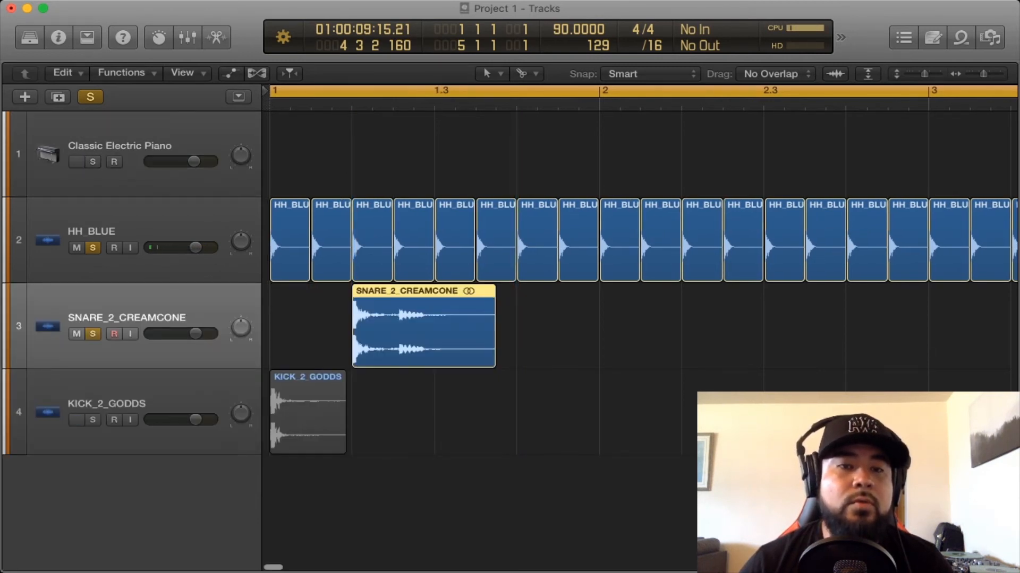
Step: Lower the snare track's volume during playback and copy the snare region to beat 4 of bar 1
key("space")
left_click_drag(195, 334, 179, 334)
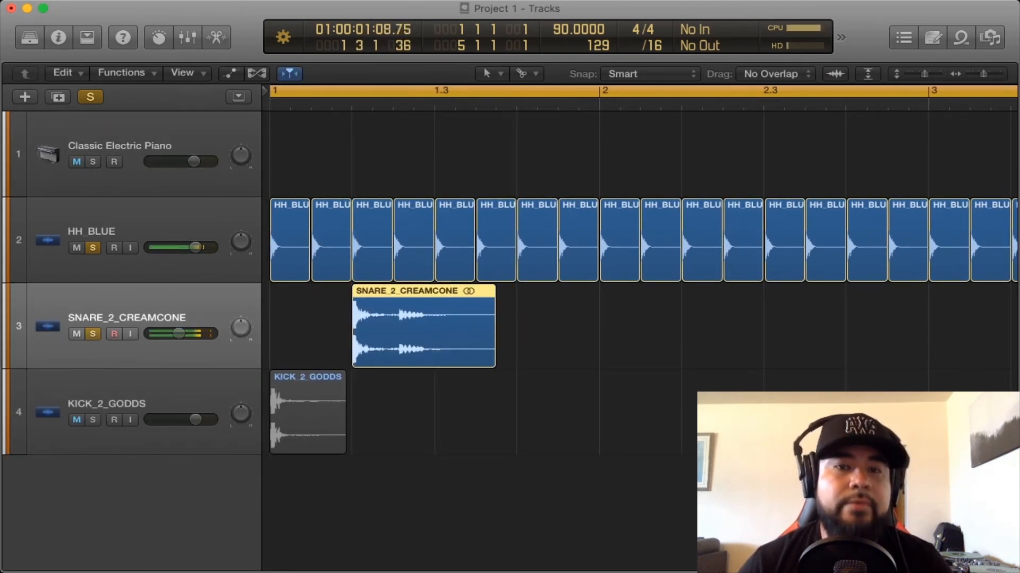
key("space")
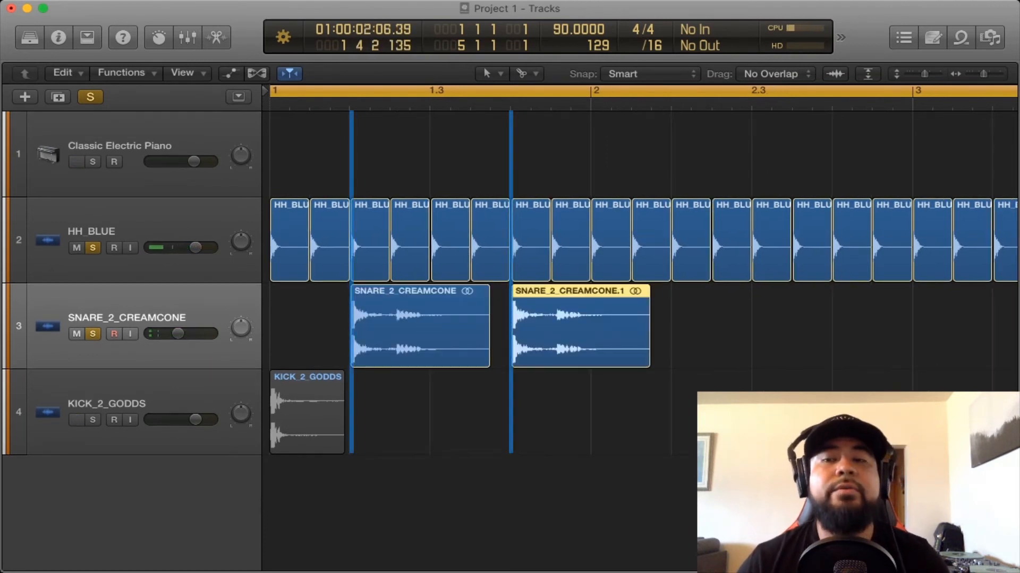
Step: Play the pattern and repeat both snare regions on beats 2 and 4 of bar 2
key("space")
key("super+Left")
key("super+Left")
key("super+Left")
key("super+Left")
key("super+Left")
key("super+Left")
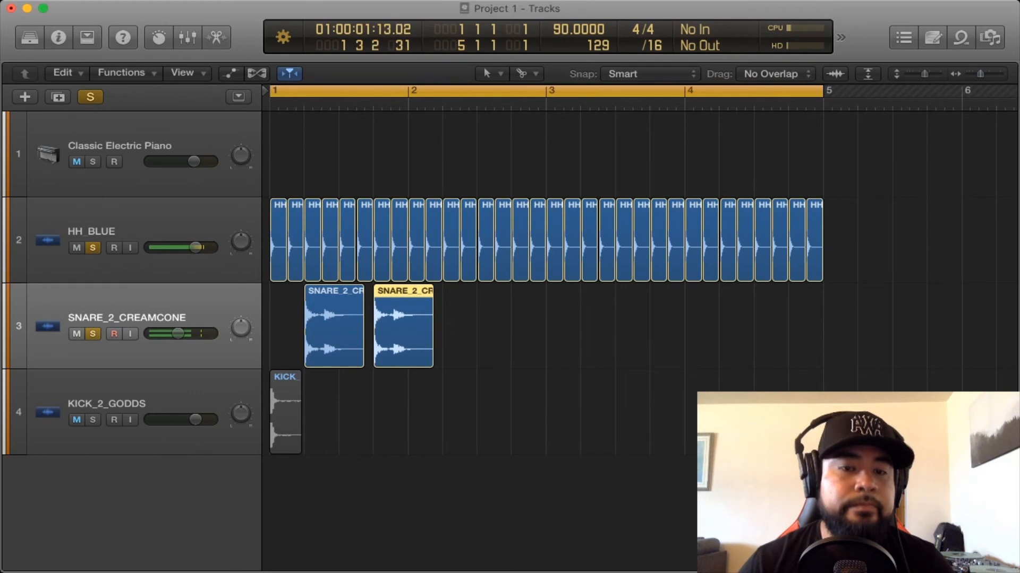
scroll(642, 282, "right", 1)
key("space")
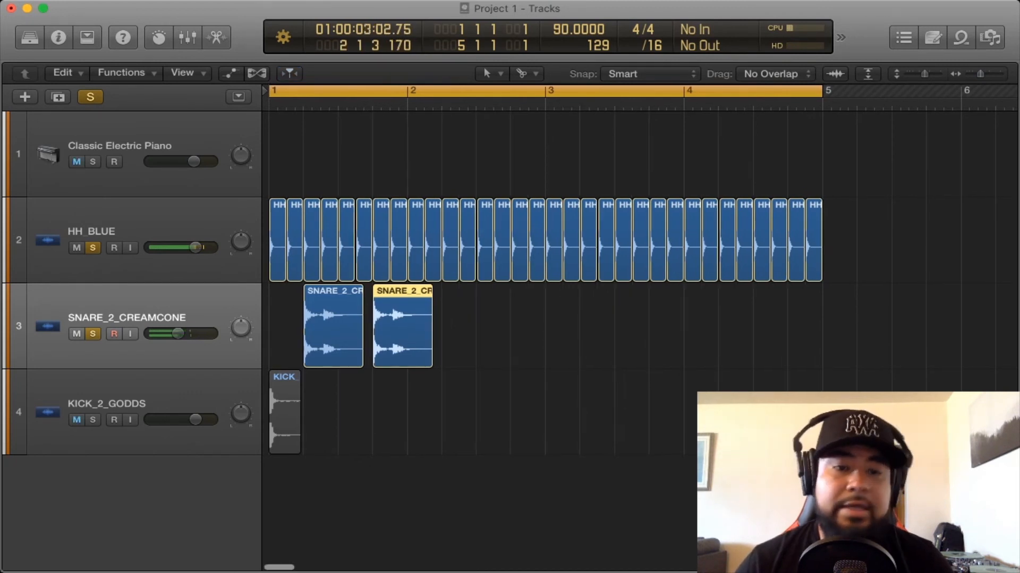
left_click(333, 325, "shift")
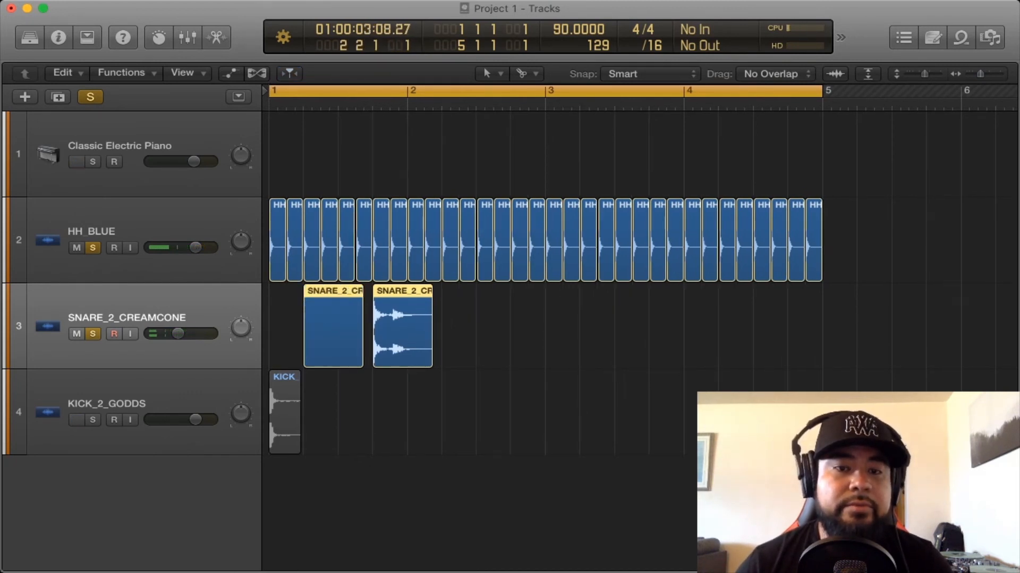
key("super+r")
Step: Copy the four snare regions into bars 3 and 4 and play the result
key("space")
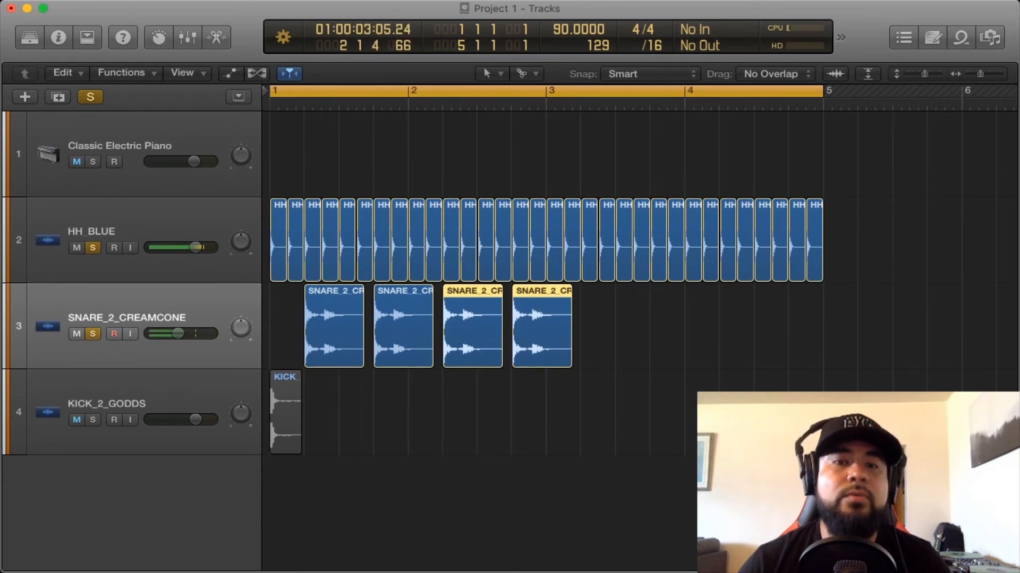
mouse_move(593, 340)
left_mouse_down()
mouse_move(329, 326)
mouse_move(607, 326)
left_mouse_up()
key("space")
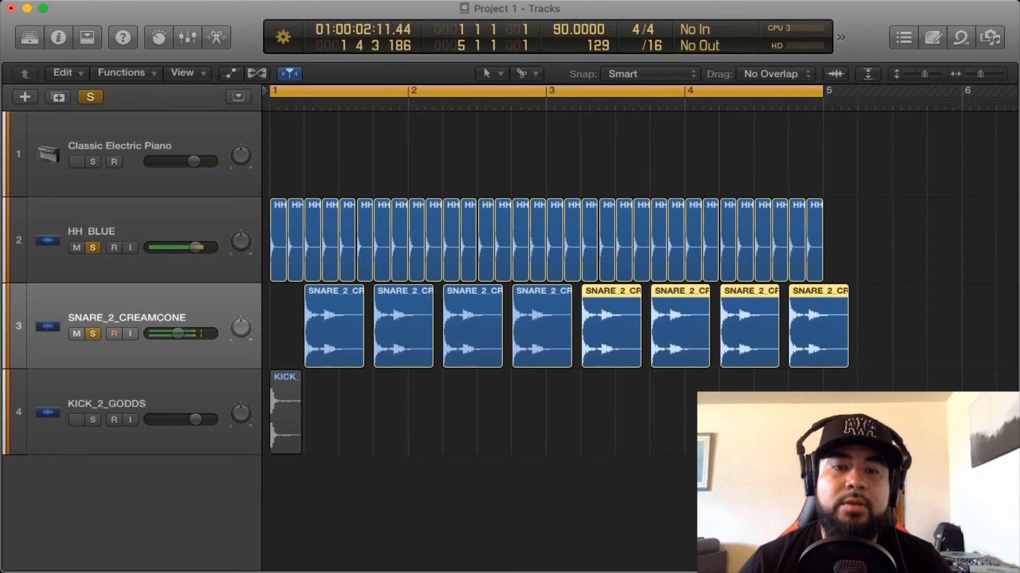
Step: Stop playback and turn off solo on all tracks
key("super+Right")
scroll(639, 330, "left", 5)
key("space")
left_click(90, 97)
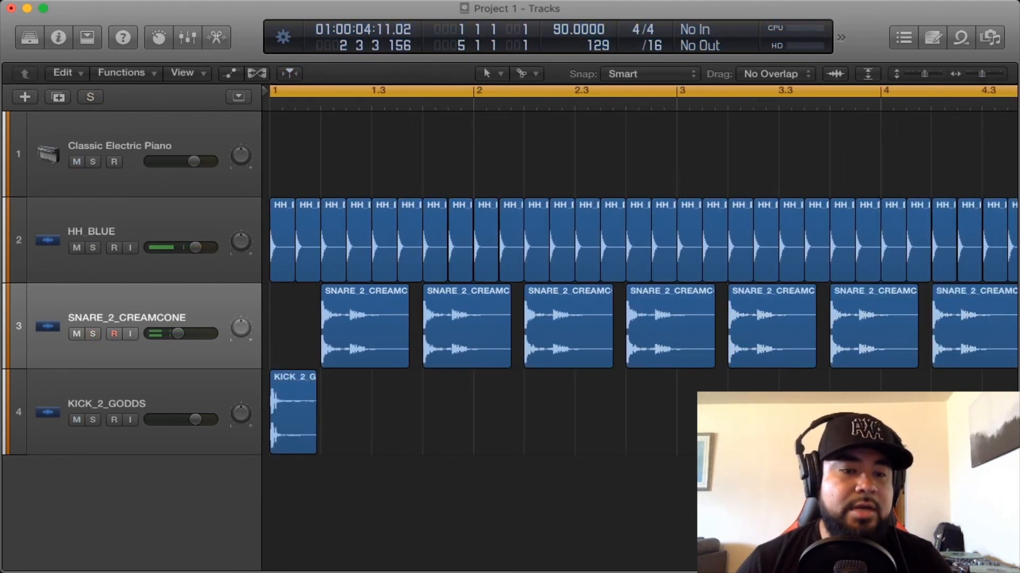
Step: Select the kick track and its region, and slightly lower the track's volume while playing the beat
key("Down")
left_click(361, 412)
left_click(293, 412)
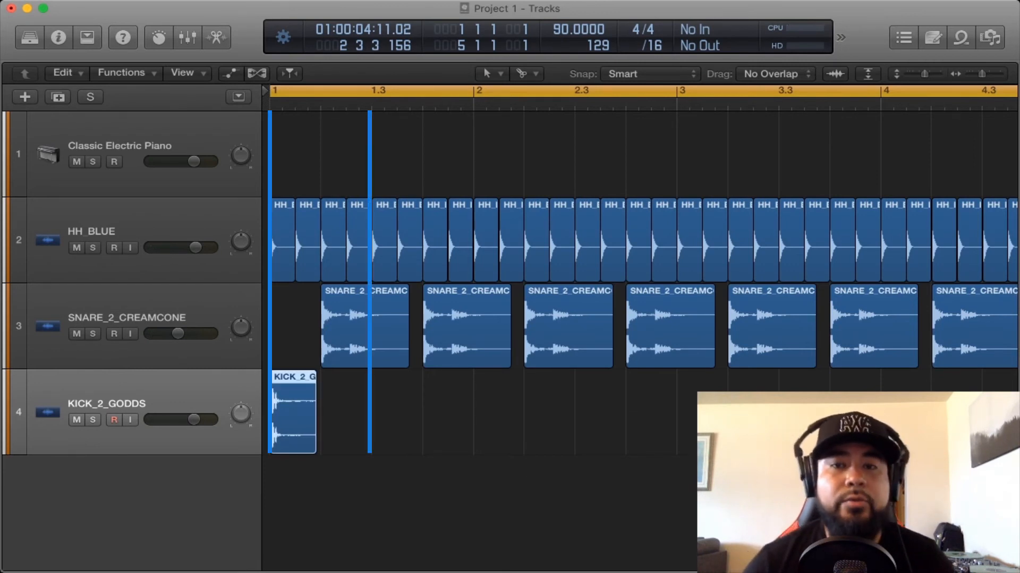
key("space")
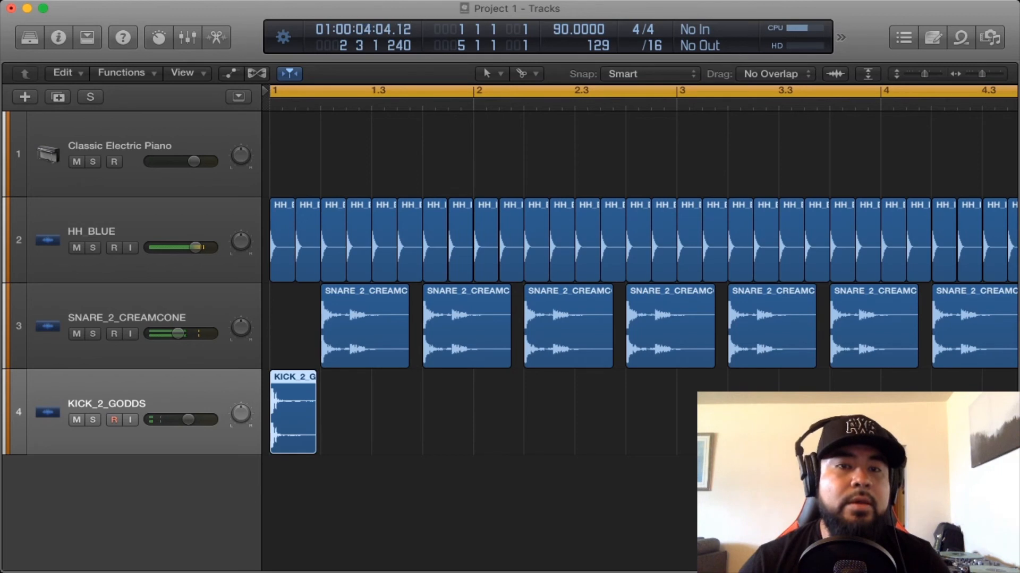
Step: Copy the kick region to beat 3 of bar 1 and listen to it with the other drums
left_click_drag(293, 413, 395, 412)
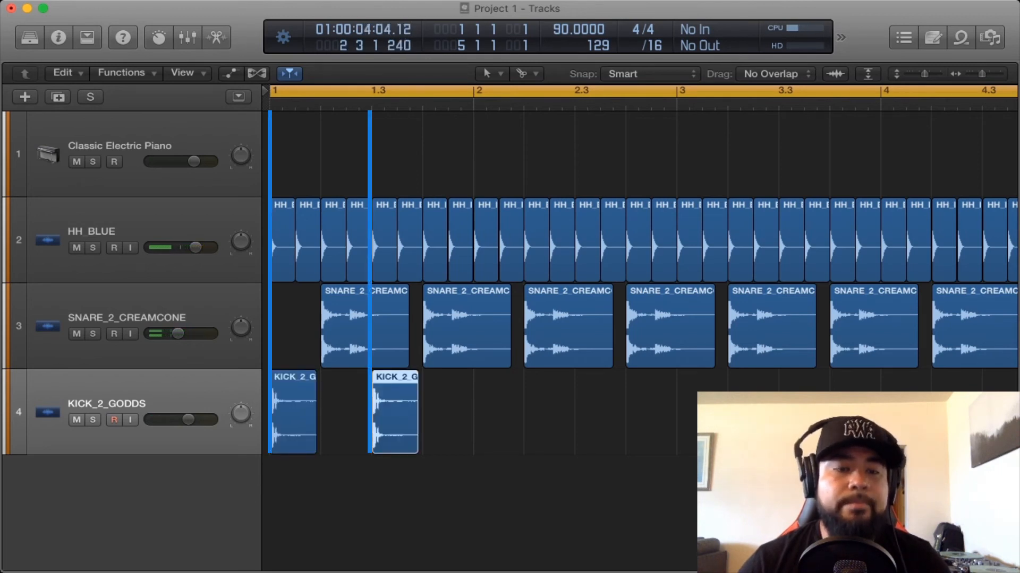
key("space")
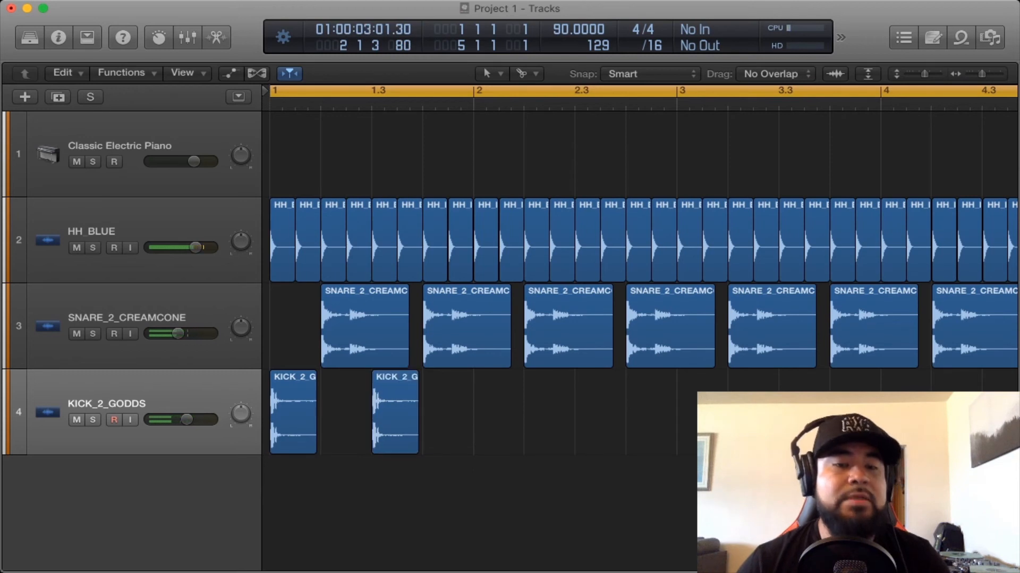
key("Return")
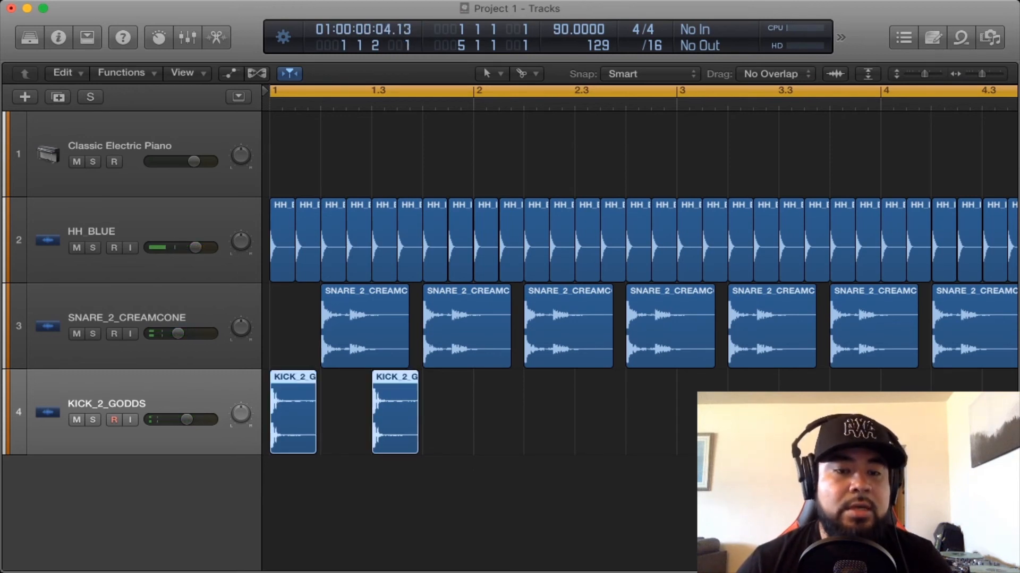
Step: Copy both kick regions to beats 1 and 3 of bar 2 and play from the beginning
left_click_drag(292, 416, 508, 417)
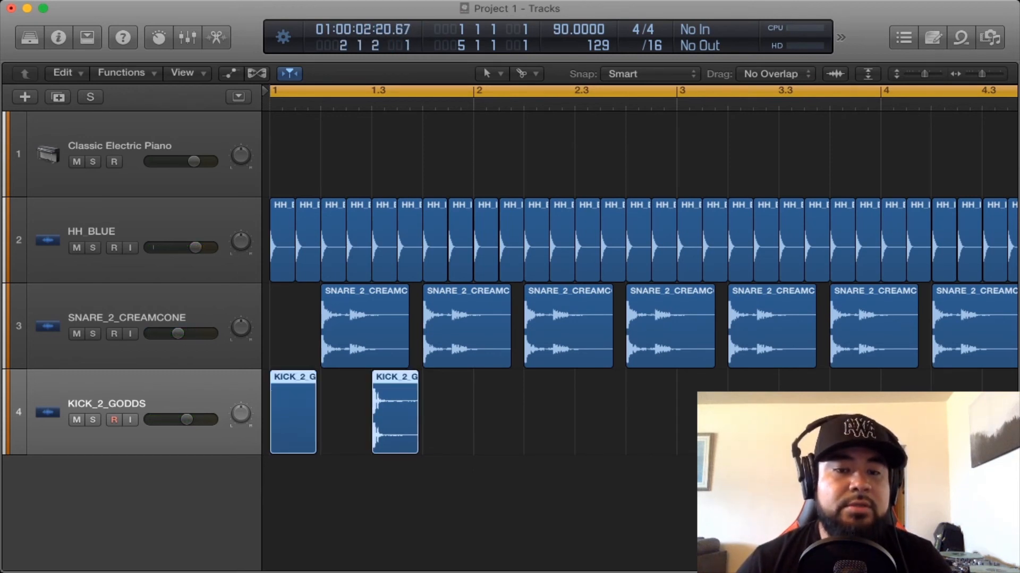
key("super+v")
key("Return")
key("space")
scroll(640, 339, "right", 1)
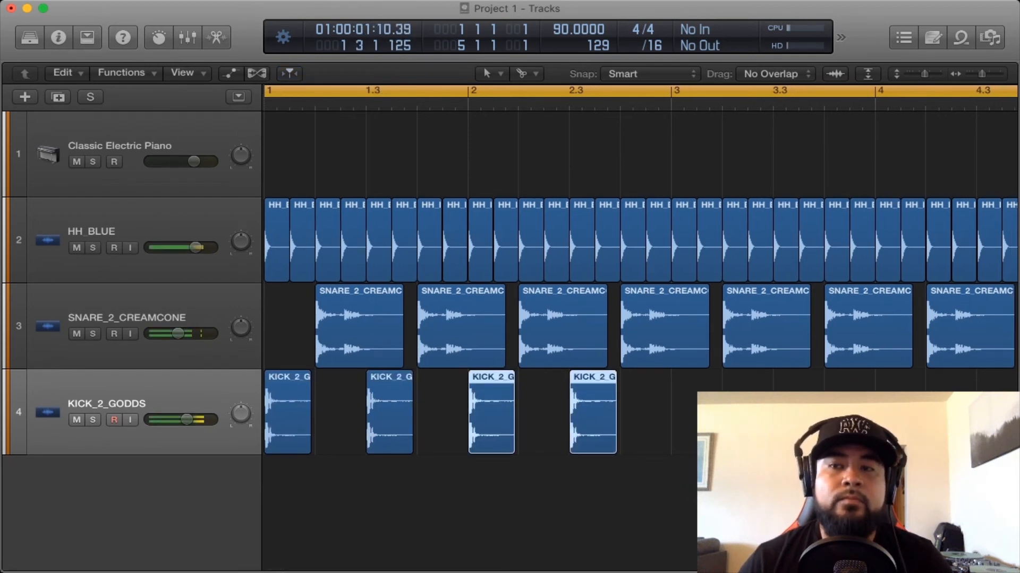
Step: Repeat the four kick regions across bars 3 and 4 and play the full four-bar drum loop
key("super+Left")
key("super+Left")
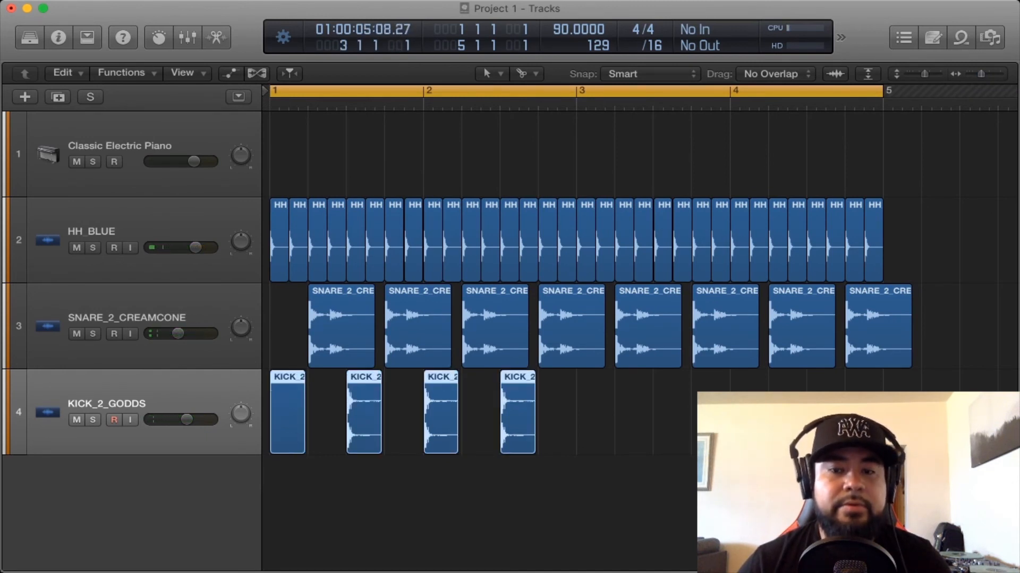
key("super+r")
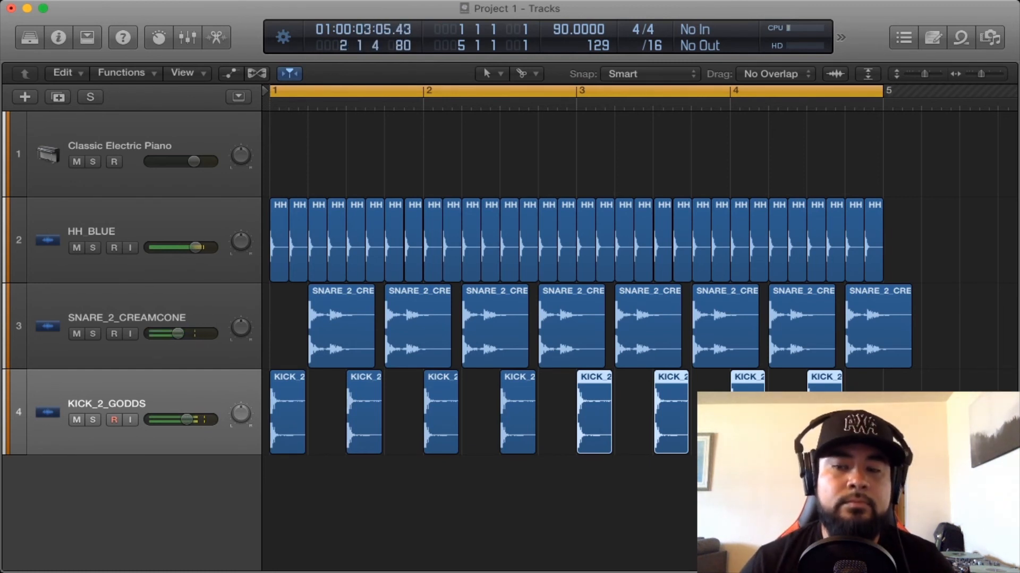
scroll(637, 329, "right", 1)
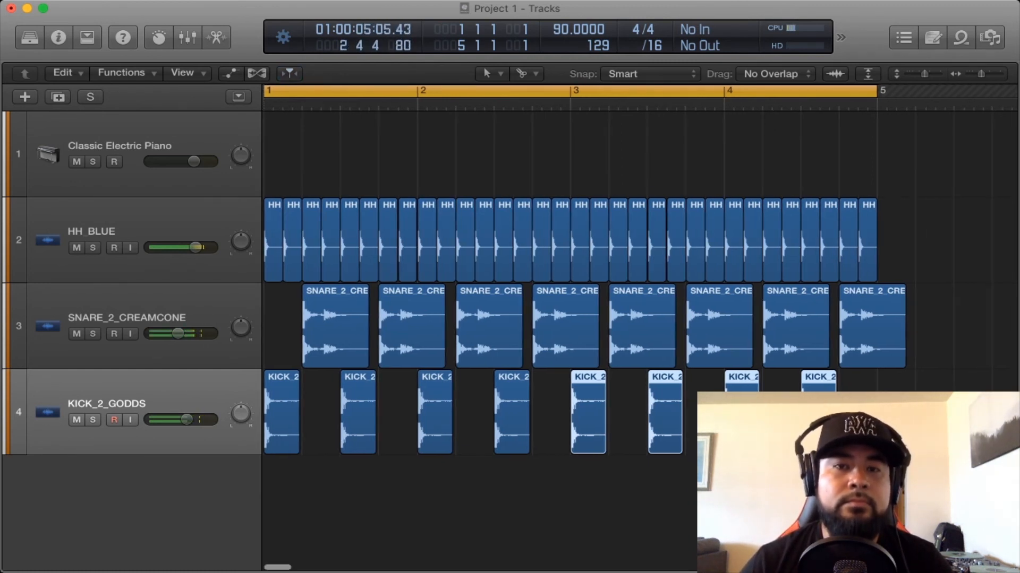
key("space")
scroll(637, 329, "left", 1)
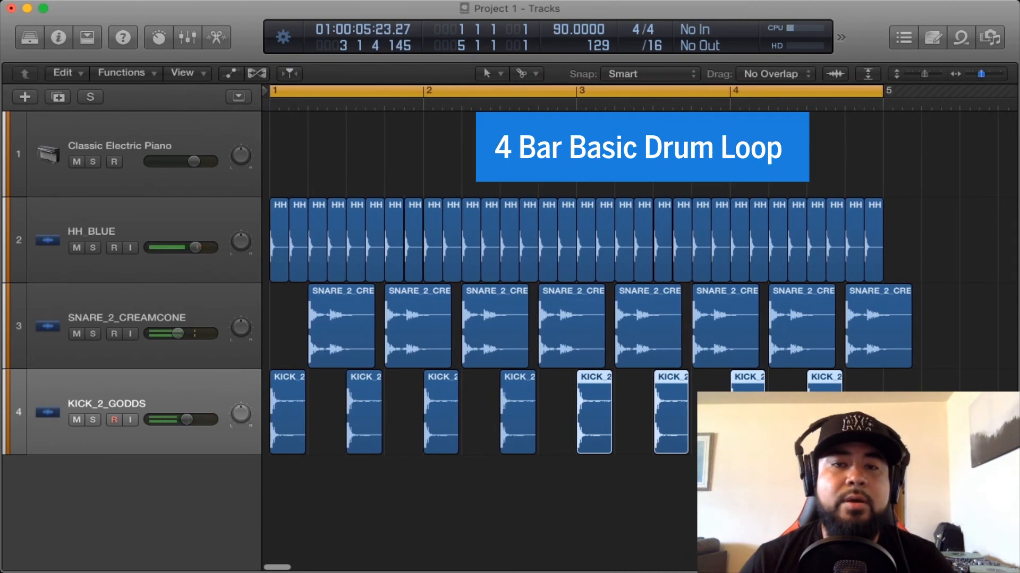
key("super+Left")
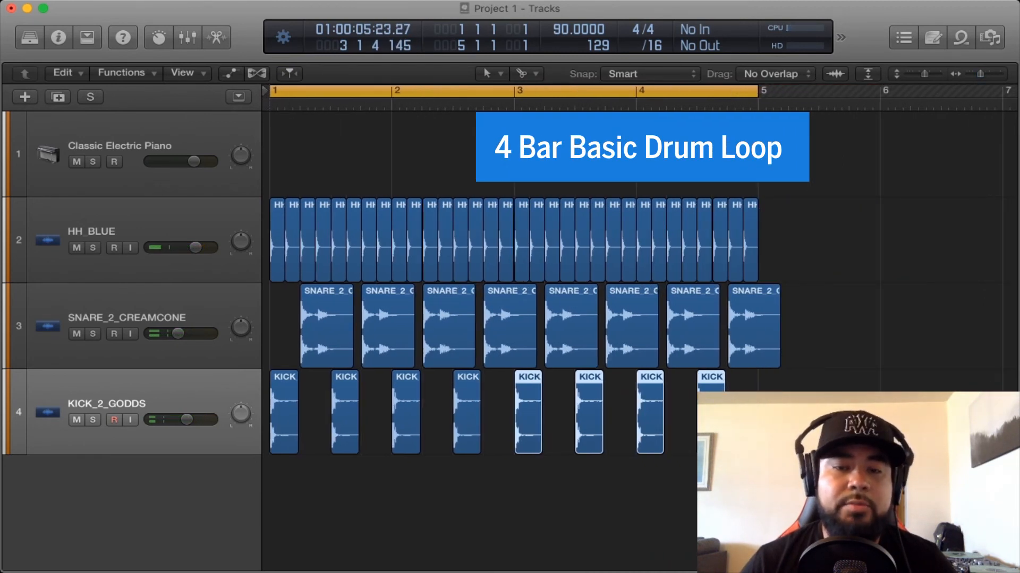